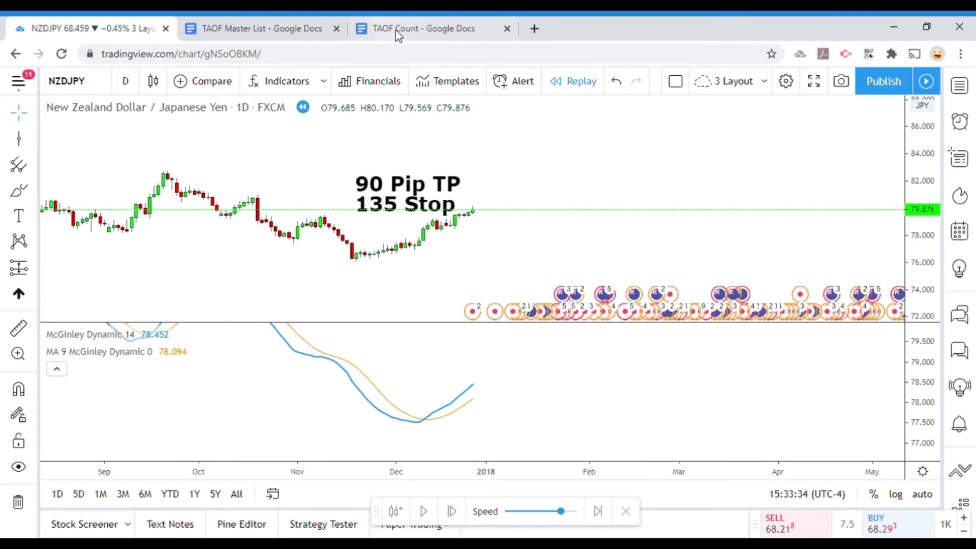
- Review the tested indicators and winners in the TAOF Count document, and return to the NZDJPY chart in TradingView
{"action": "left_click", "coordinate": [408, 30]}
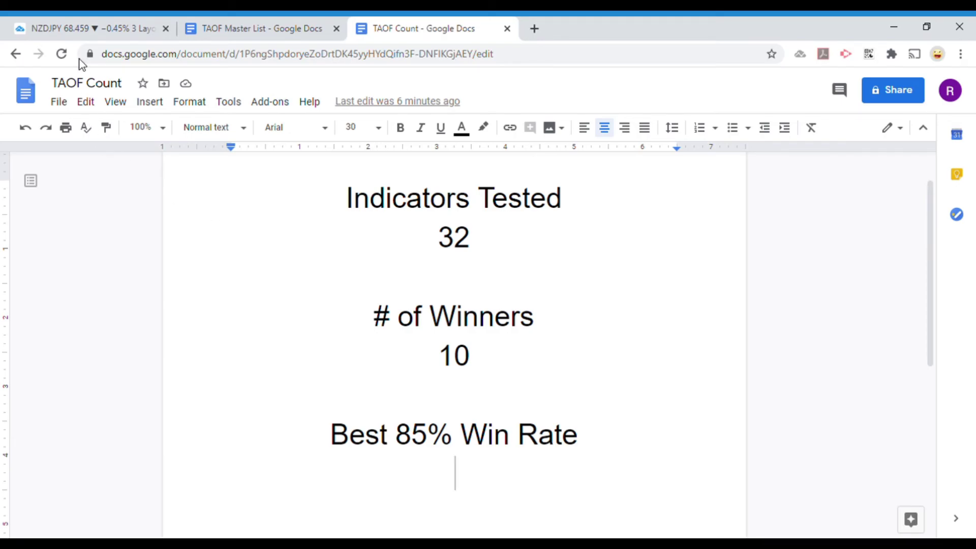
{"action": "left_click", "coordinate": [74, 28]}
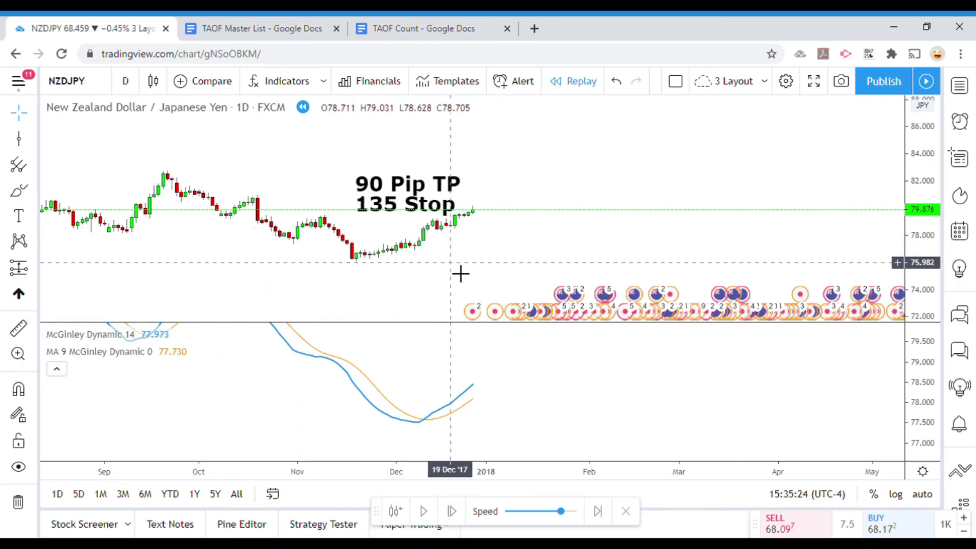
- Set the length of the moving average applied to the McGinley Dynamic to 10
{"action": "mouse_move", "coordinate": [512, 285]}
{"action": "left_mouse_down"}
{"action": "mouse_move", "coordinate": [487, 291]}
{"action": "mouse_move", "coordinate": [497, 279]}
{"action": "left_mouse_up"}
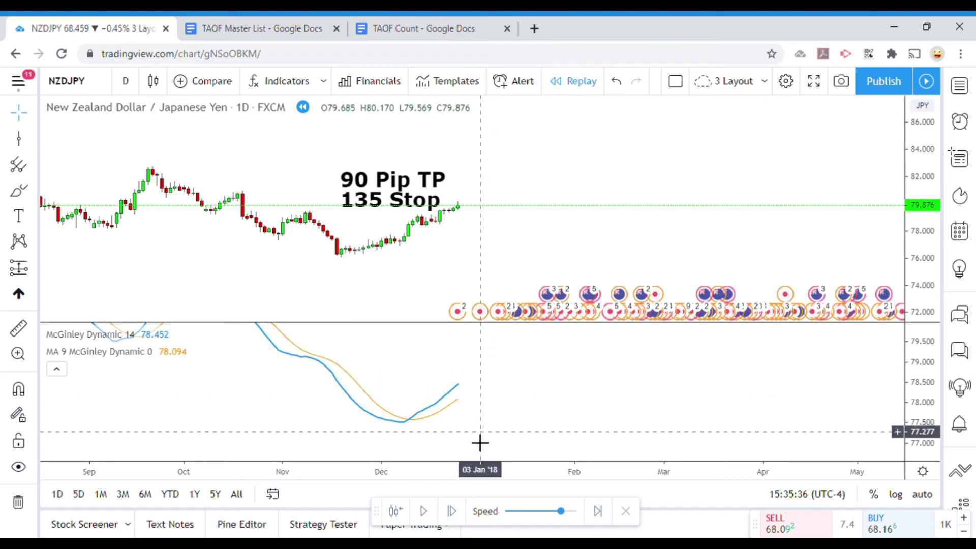
{"action": "left_click_drag", "start_coordinate": [925, 376], "coordinate": [926, 390]}
{"action": "left_click_drag", "start_coordinate": [646, 392], "coordinate": [645, 427]}
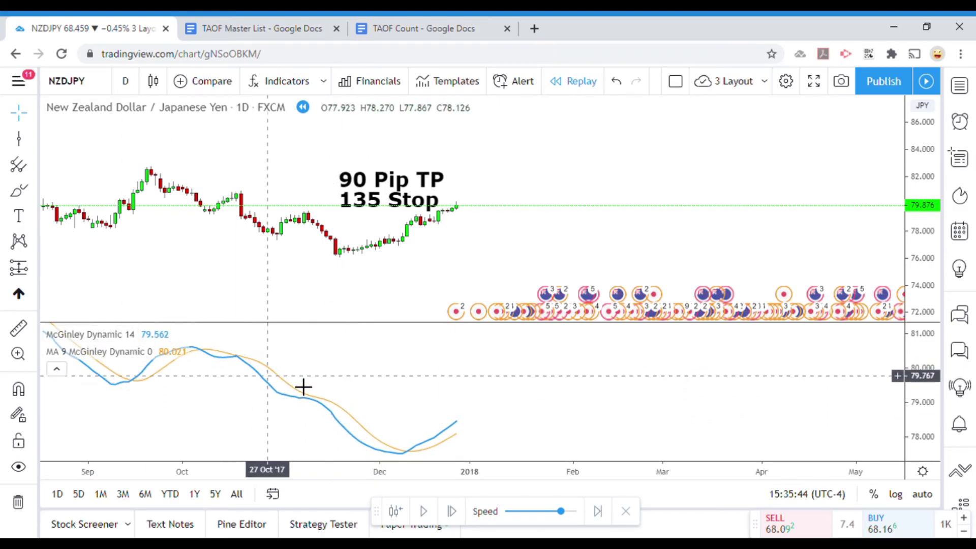
{"action": "left_click_drag", "start_coordinate": [389, 404], "coordinate": [442, 407]}
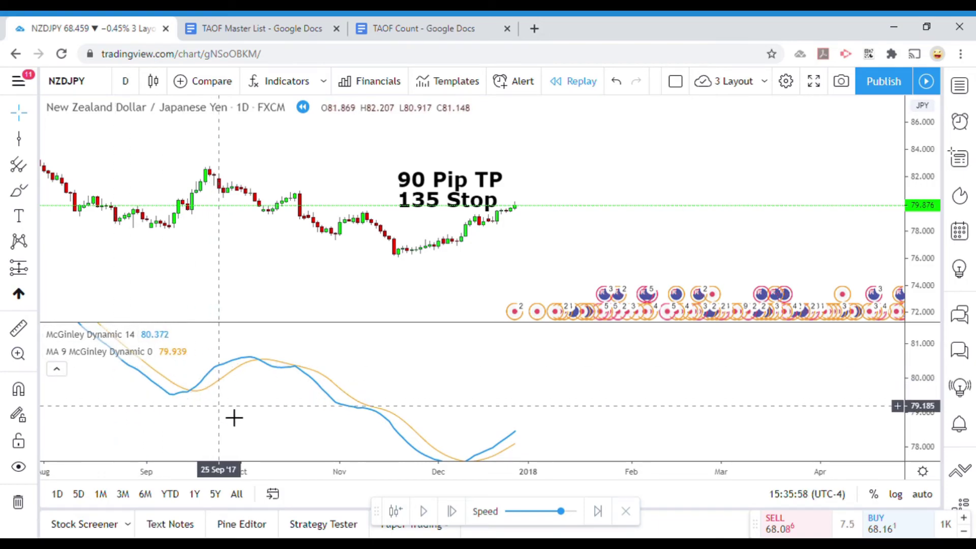
{"action": "left_click_drag", "start_coordinate": [302, 427], "coordinate": [294, 410]}
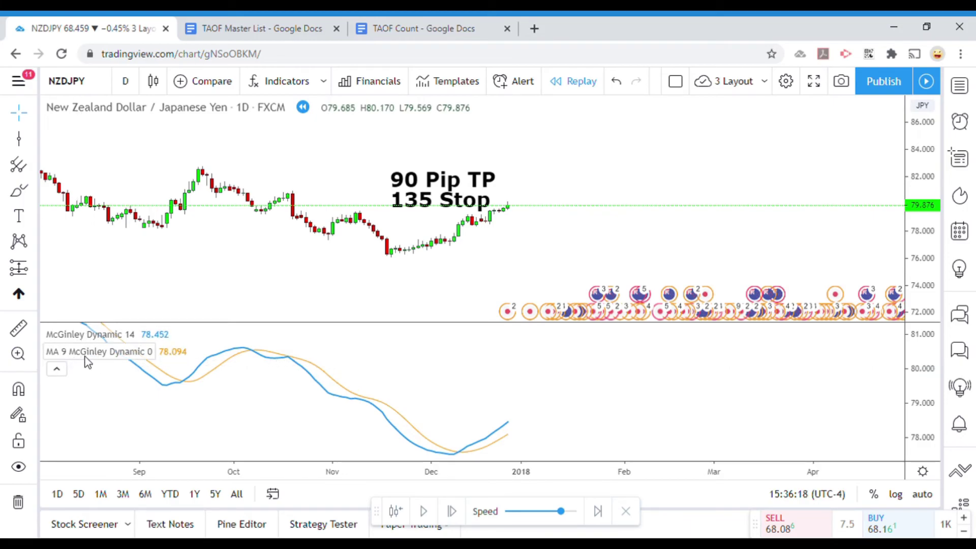
{"action": "left_click", "coordinate": [189, 352]}
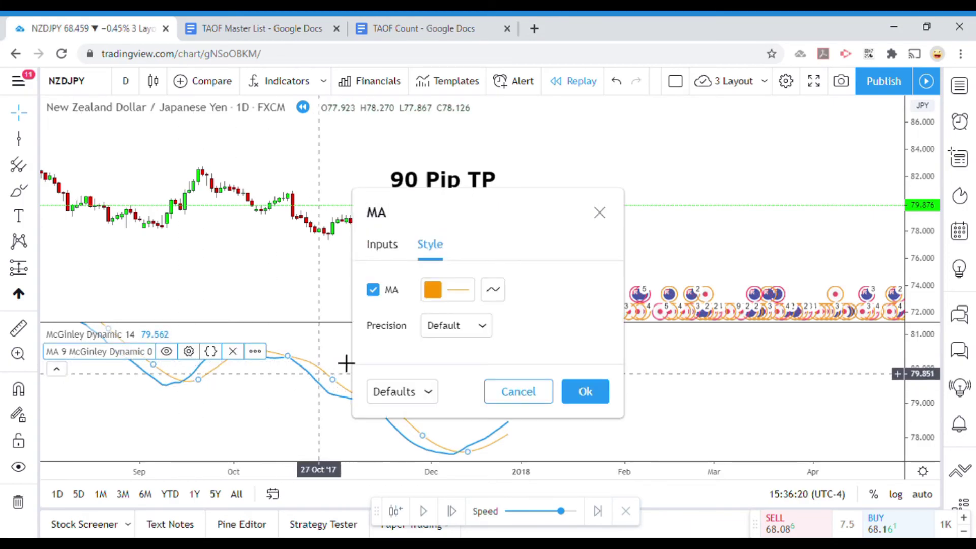
{"action": "left_click", "coordinate": [381, 245]}
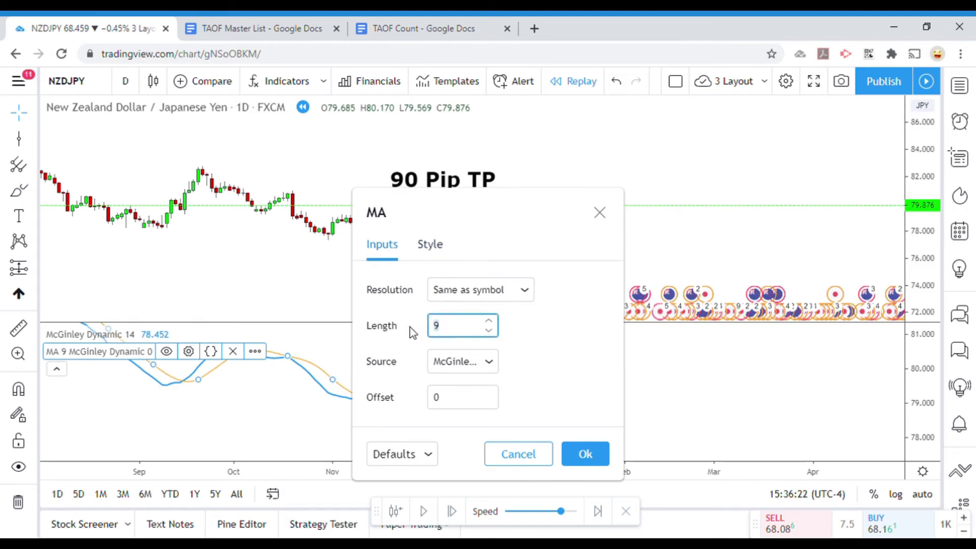
{"action": "type", "text": "10"}
{"action": "left_click", "coordinate": [603, 347]}
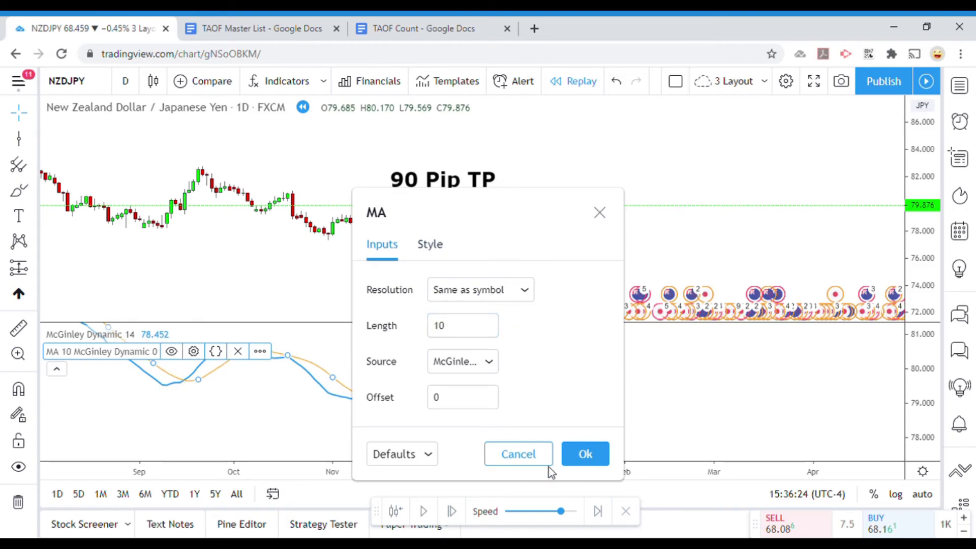
{"action": "left_click", "coordinate": [586, 457]}
- Play the bar replay forward from late December 2017 and pause it in early February 2018 at the McGinley Dynamic crossover
{"action": "mouse_move", "coordinate": [433, 374]}
{"action": "left_mouse_down"}
{"action": "mouse_move", "coordinate": [407, 349]}
{"action": "mouse_move", "coordinate": [419, 377]}
{"action": "left_mouse_up"}
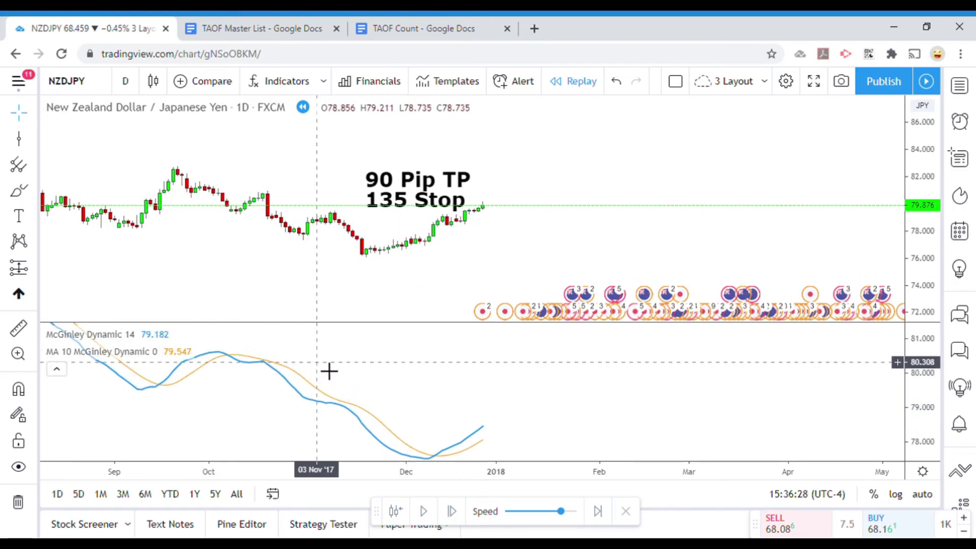
{"action": "left_click_drag", "start_coordinate": [451, 430], "coordinate": [466, 385]}
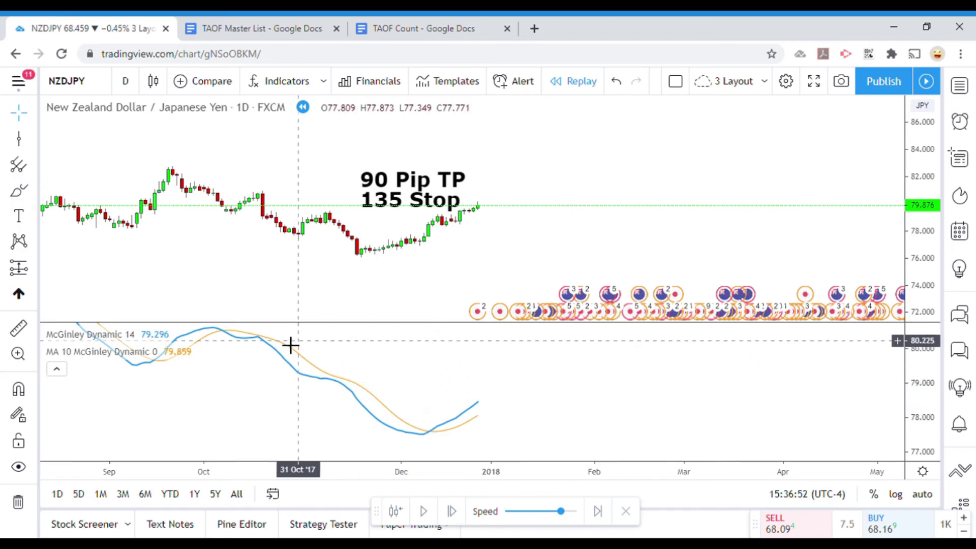
{"action": "left_click_drag", "start_coordinate": [392, 307], "coordinate": [356, 291]}
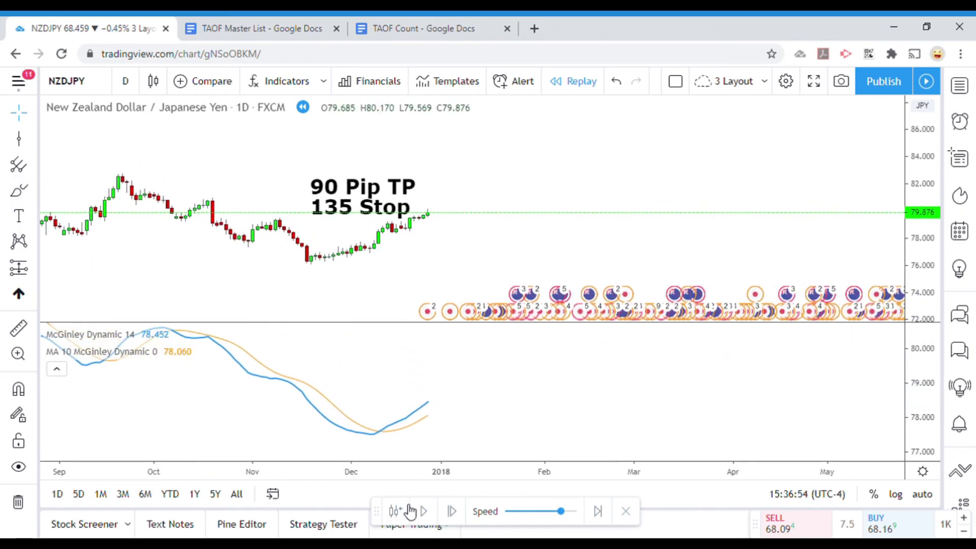
{"action": "left_click", "coordinate": [424, 511]}
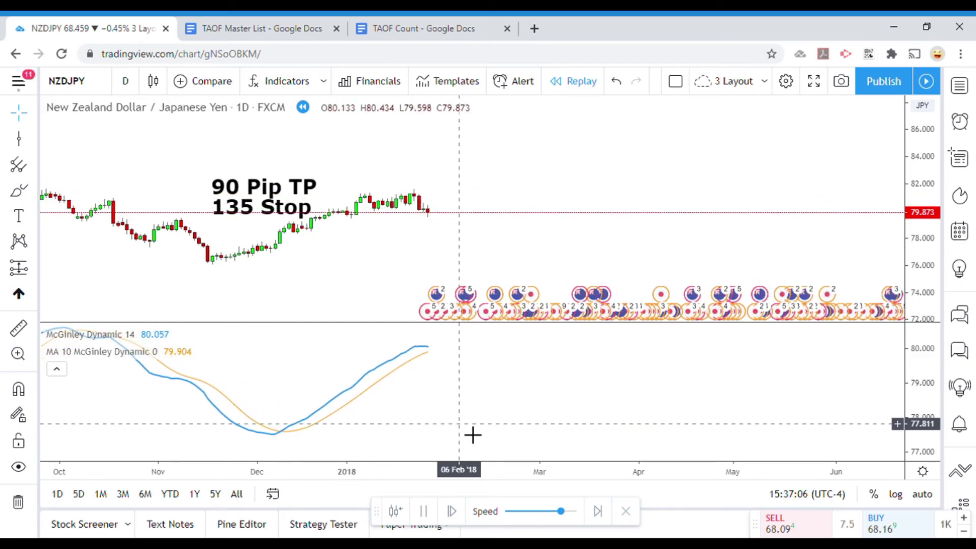
{"action": "left_click", "coordinate": [425, 515]}
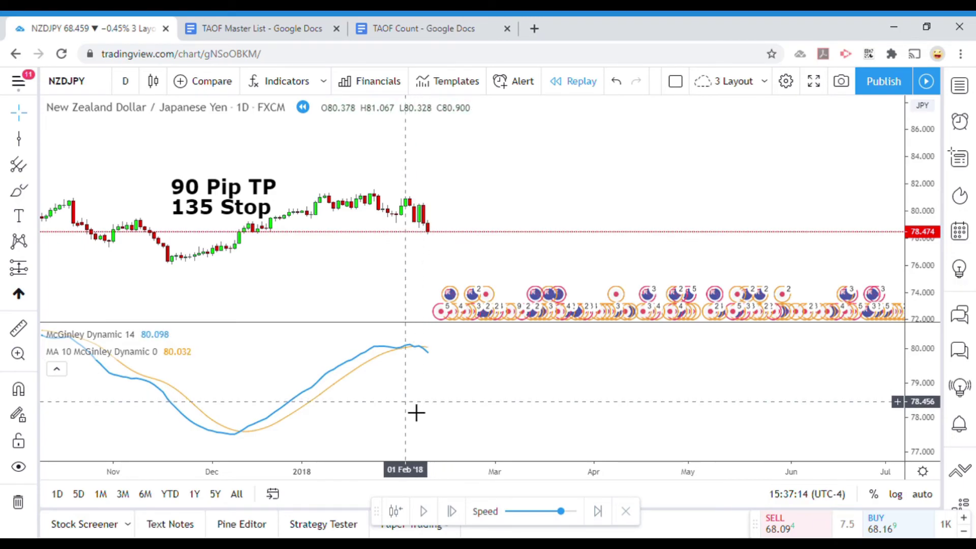
- Mark the McGinley Dynamic crossover at 5 February 2018 with a red vertical line
{"action": "left_click_drag", "start_coordinate": [926, 436], "coordinate": [937, 427]}
{"action": "left_click_drag", "start_coordinate": [748, 448], "coordinate": [751, 454]}
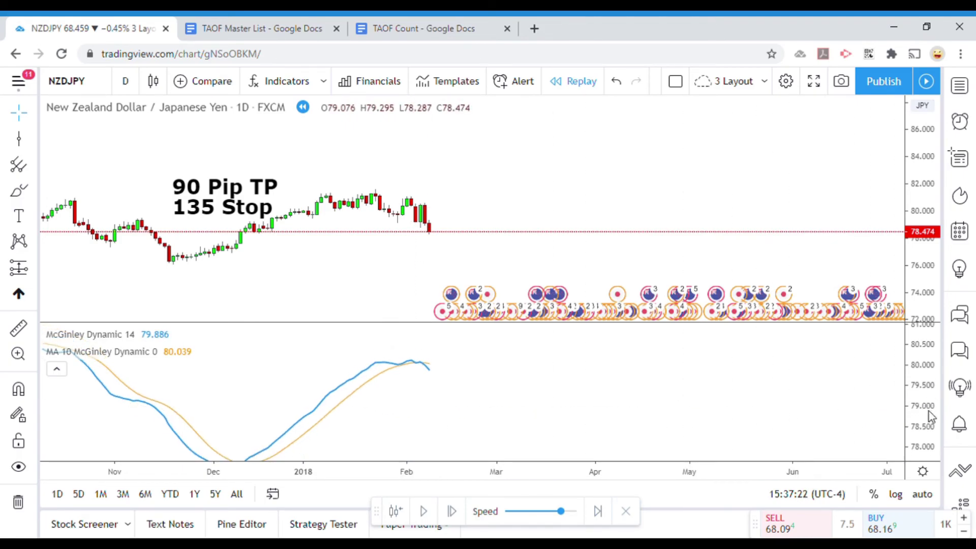
{"action": "mouse_move", "coordinate": [922, 409]}
{"action": "left_mouse_down"}
{"action": "mouse_move", "coordinate": [921, 339]}
{"action": "mouse_move", "coordinate": [922, 399]}
{"action": "left_mouse_up"}
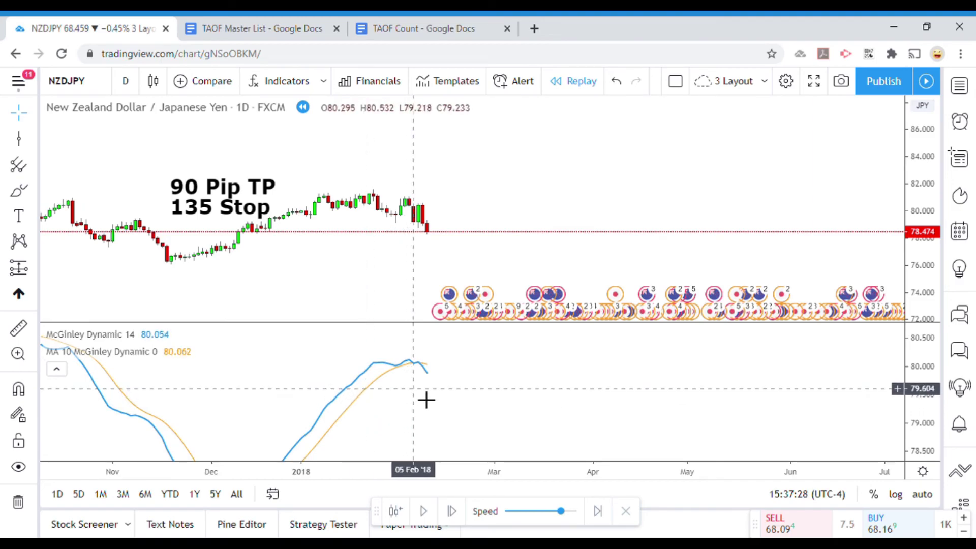
{"action": "left_click", "coordinate": [17, 142]}
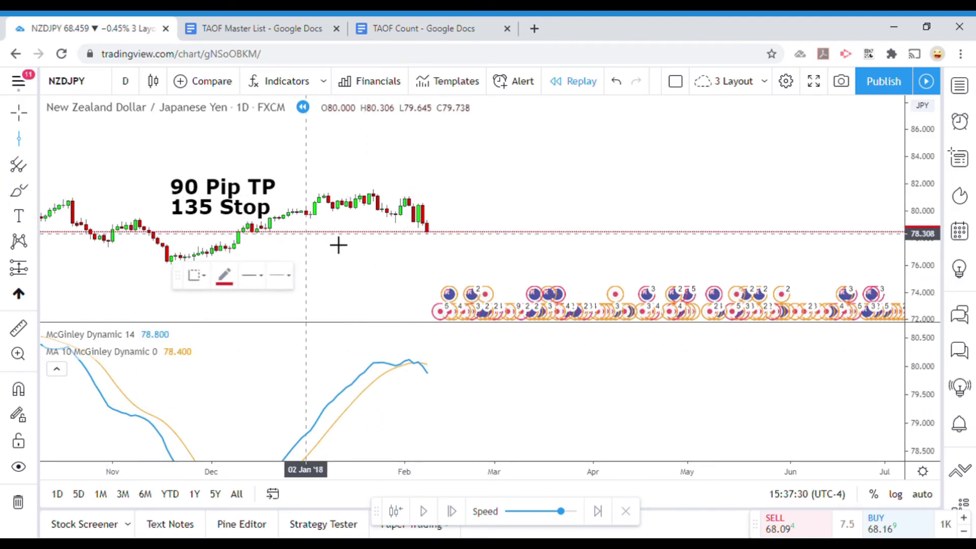
{"action": "left_click", "coordinate": [425, 263]}
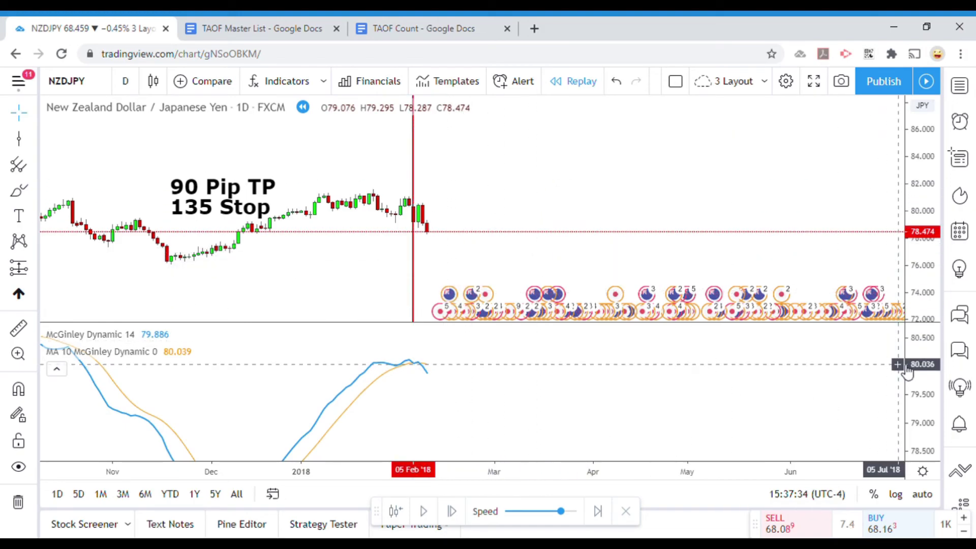
- Add a second red vertical line at 6 February 2018, one bar after the first marker
{"action": "left_click_drag", "start_coordinate": [595, 451], "coordinate": [580, 427]}
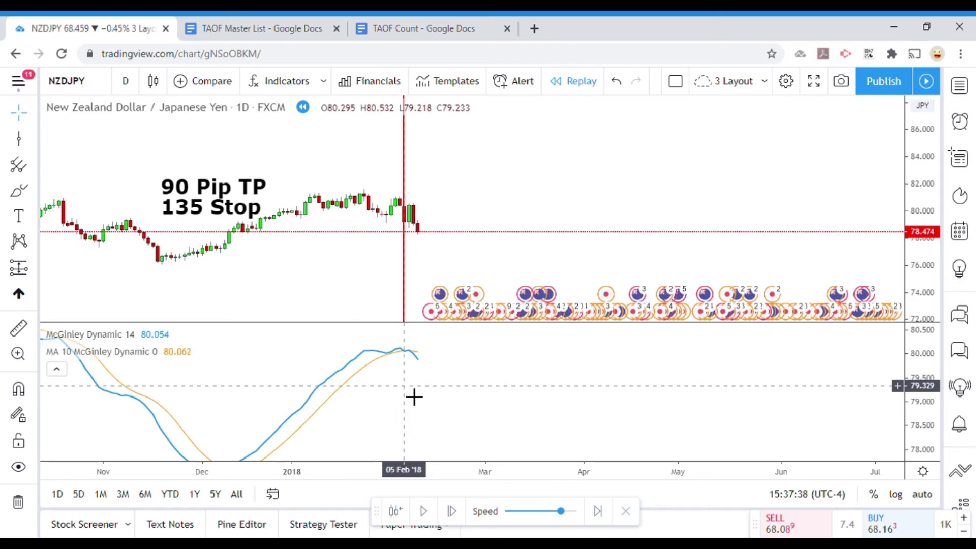
{"action": "left_click", "coordinate": [19, 138]}
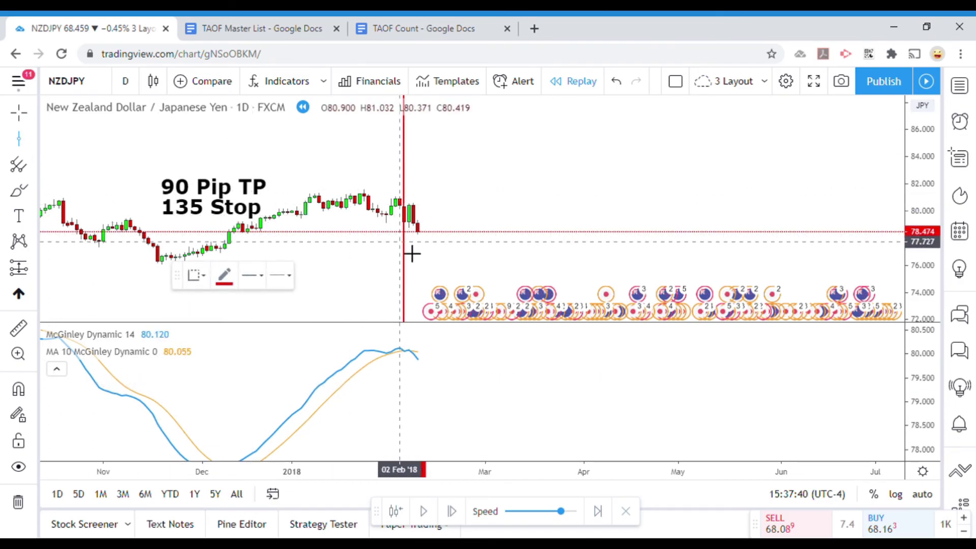
{"action": "left_click", "coordinate": [421, 266]}
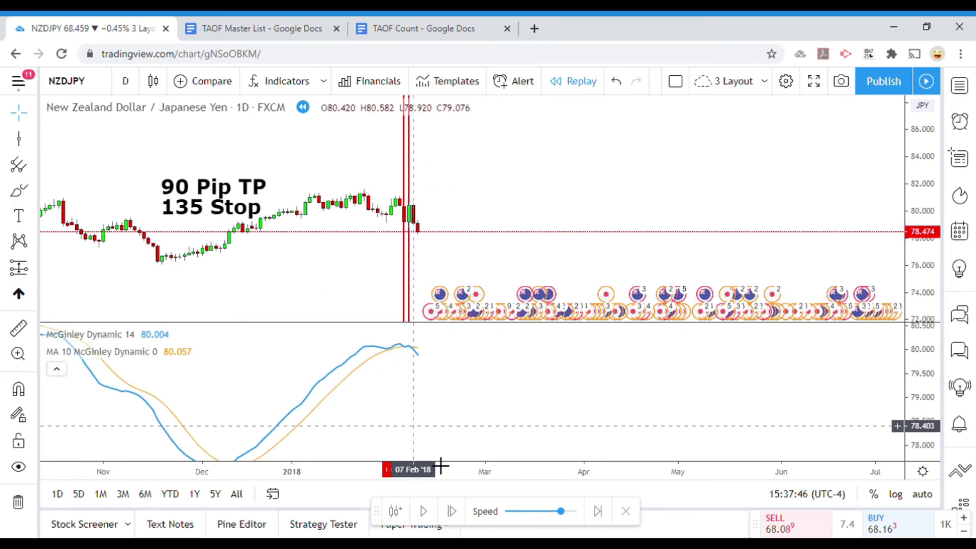
- Advance the replay past mid-February 2018 and measure the price move following the marked crossover
{"action": "left_click", "coordinate": [431, 517]}
{"action": "left_click", "coordinate": [29, 325]}
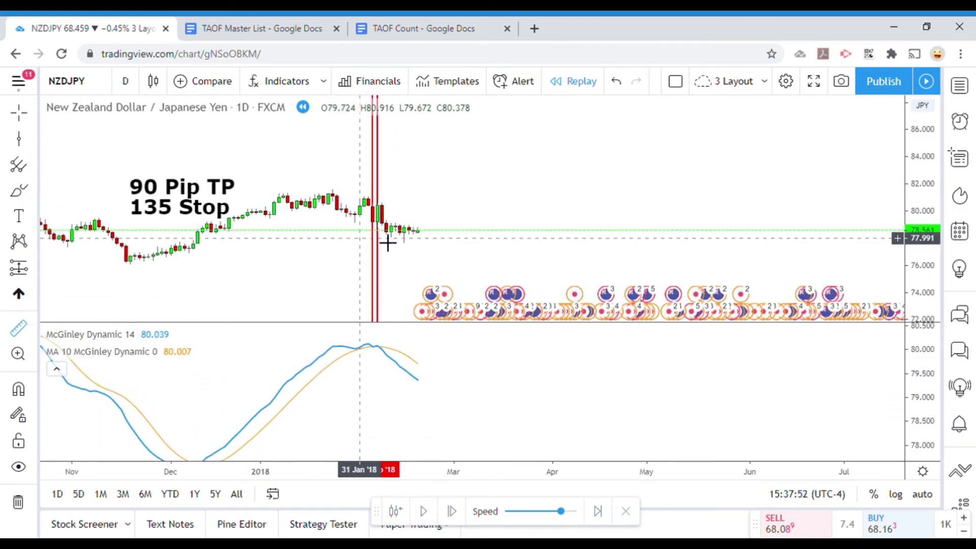
{"action": "left_click", "coordinate": [422, 234]}
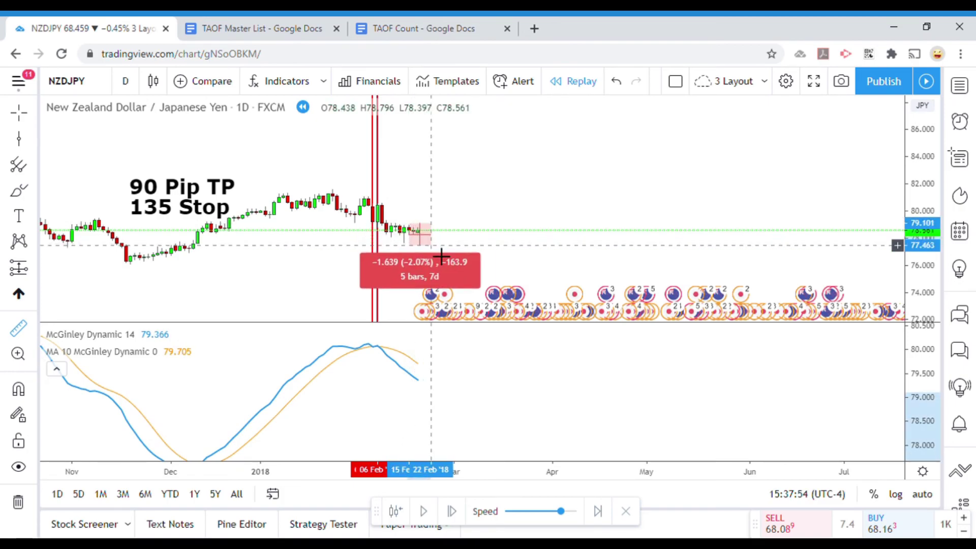
{"action": "key", "text": "Escape"}
- Place a vertical line at 7 February 2018 and color it green
{"action": "left_click", "coordinate": [19, 139]}
{"action": "left_click", "coordinate": [394, 268]}
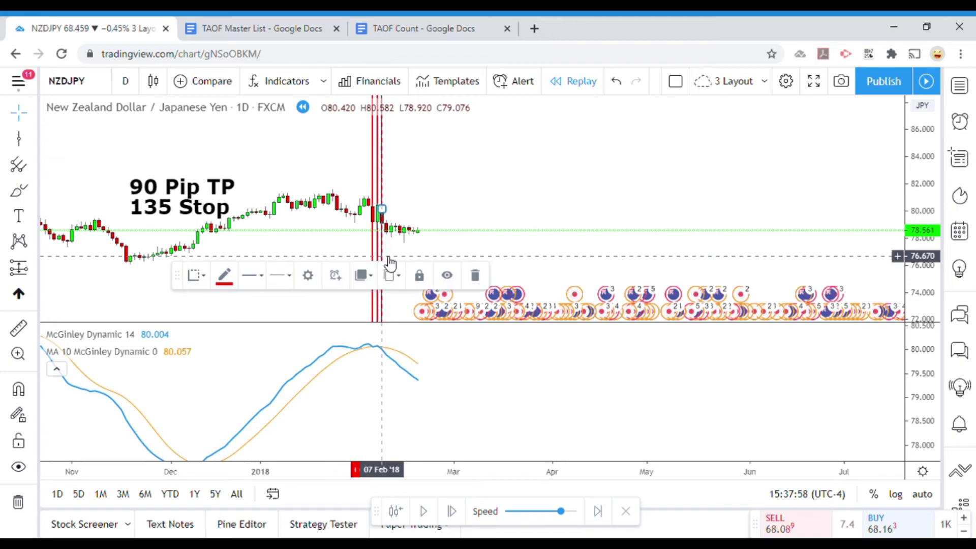
{"action": "left_click", "coordinate": [229, 279]}
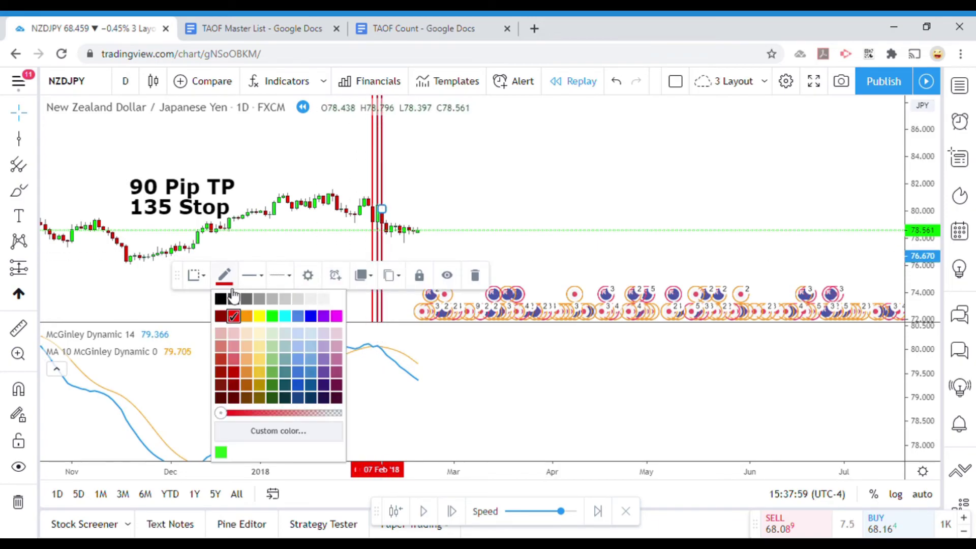
{"action": "left_click", "coordinate": [273, 317]}
{"action": "left_click", "coordinate": [514, 209]}
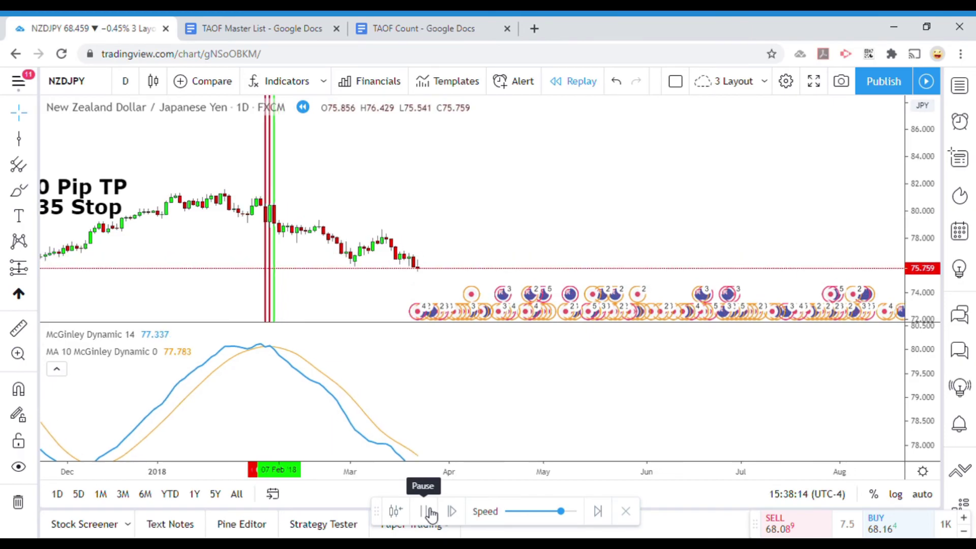
- Play the replay on into April 2018, pausing after the McGinley Dynamic crosses back above its moving average
{"action": "left_click", "coordinate": [427, 512]}
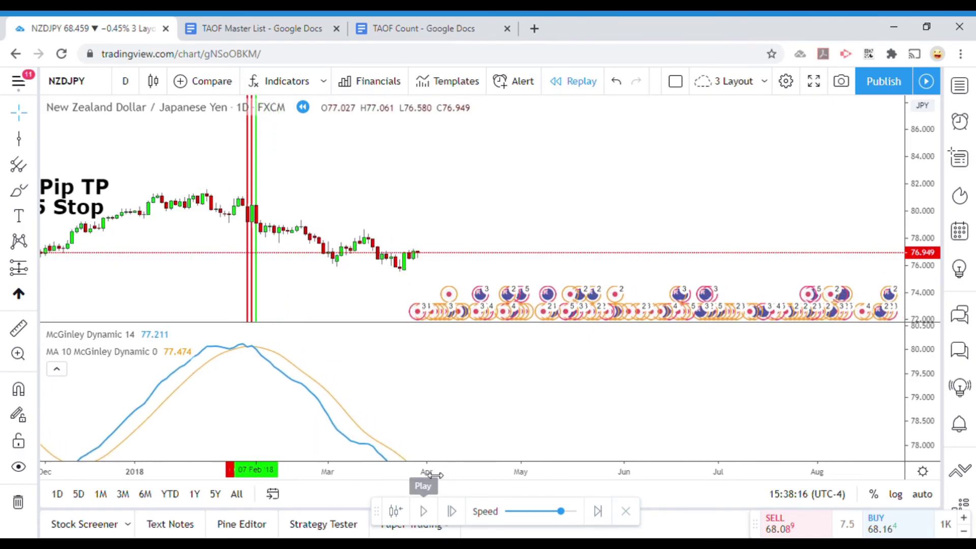
{"action": "left_click_drag", "start_coordinate": [445, 446], "coordinate": [421, 392]}
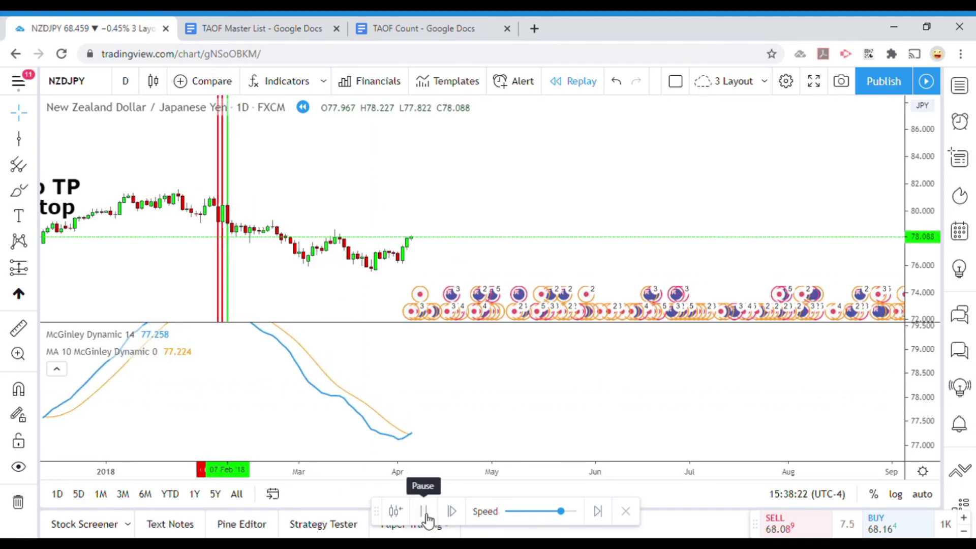
{"action": "left_click", "coordinate": [425, 512]}
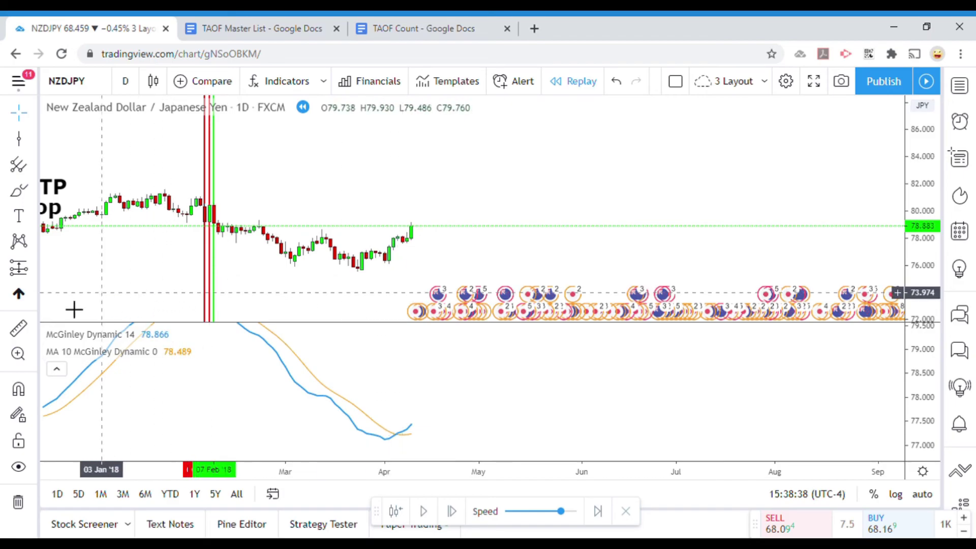
- Measure the price move after the April crossover and mark 5 April 2018 with a green vertical line
{"action": "left_click", "coordinate": [18, 330]}
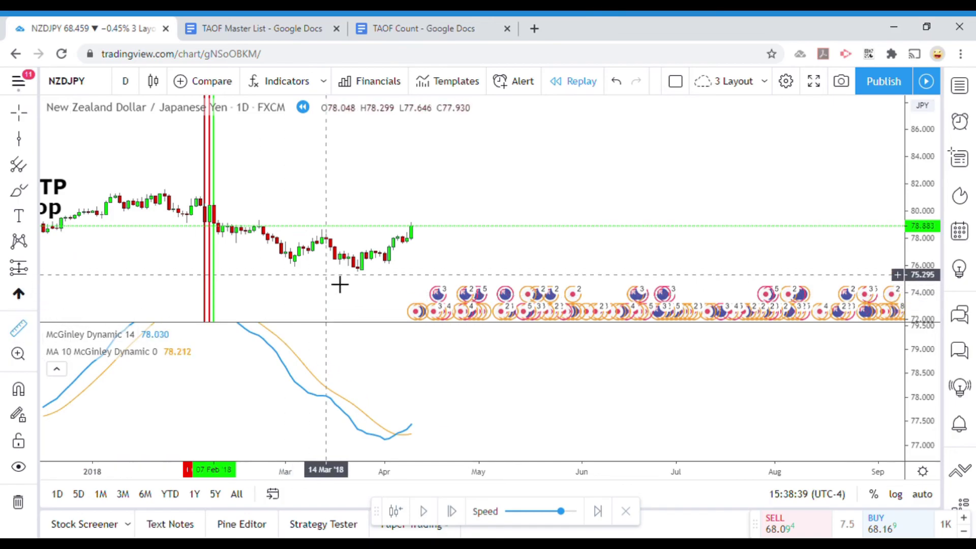
{"action": "left_click", "coordinate": [436, 248]}
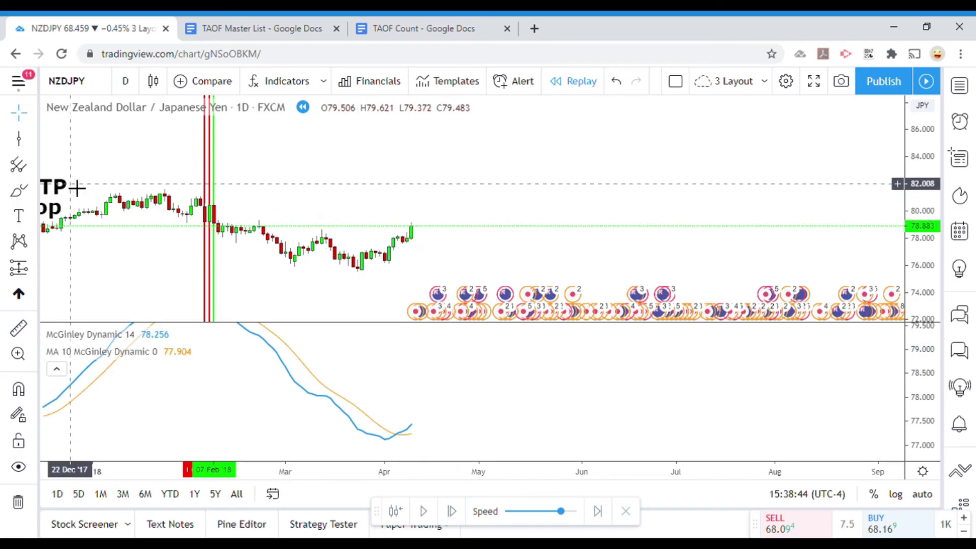
{"action": "left_click", "coordinate": [19, 138]}
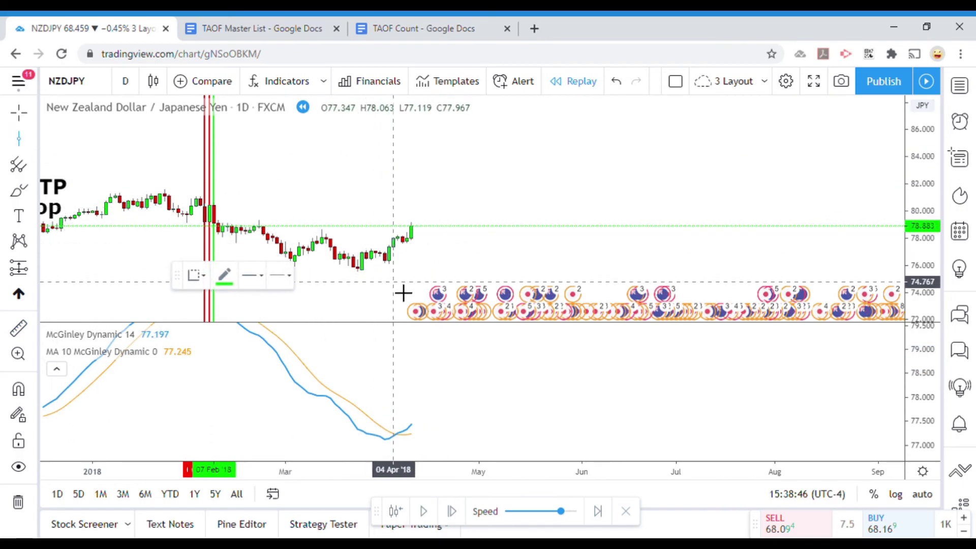
- Play the replay forward into August 2018, pause it, and enlarge the latest candles
{"action": "left_click", "coordinate": [424, 512]}
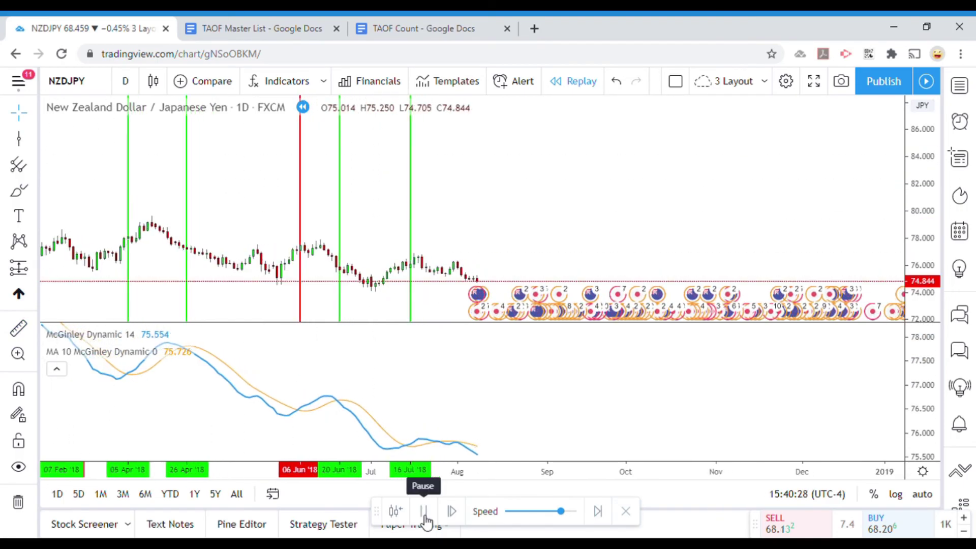
{"action": "left_click", "coordinate": [424, 511]}
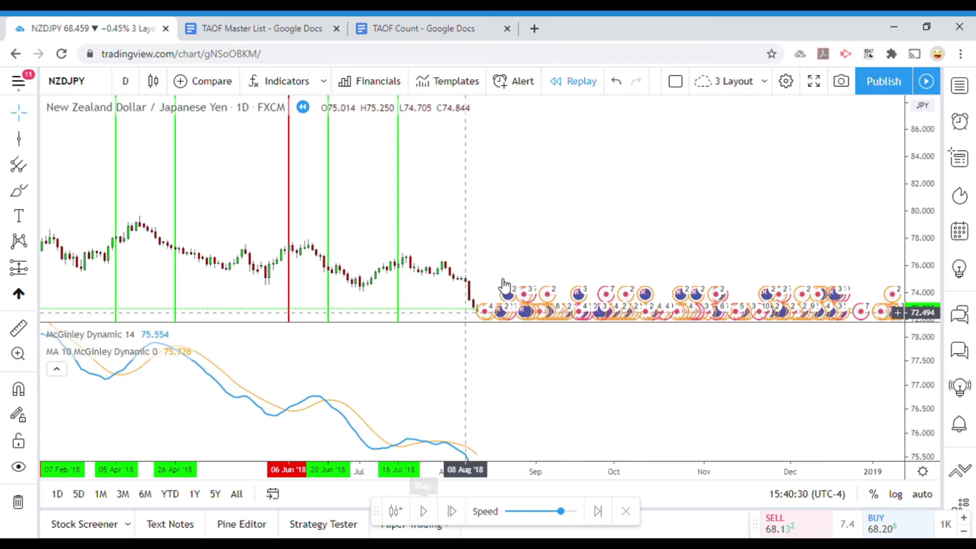
{"action": "scroll", "coordinate": [526, 253], "scroll_direction": "up", "scroll_amount": 3}
{"action": "left_click_drag", "start_coordinate": [567, 196], "coordinate": [574, 198]}
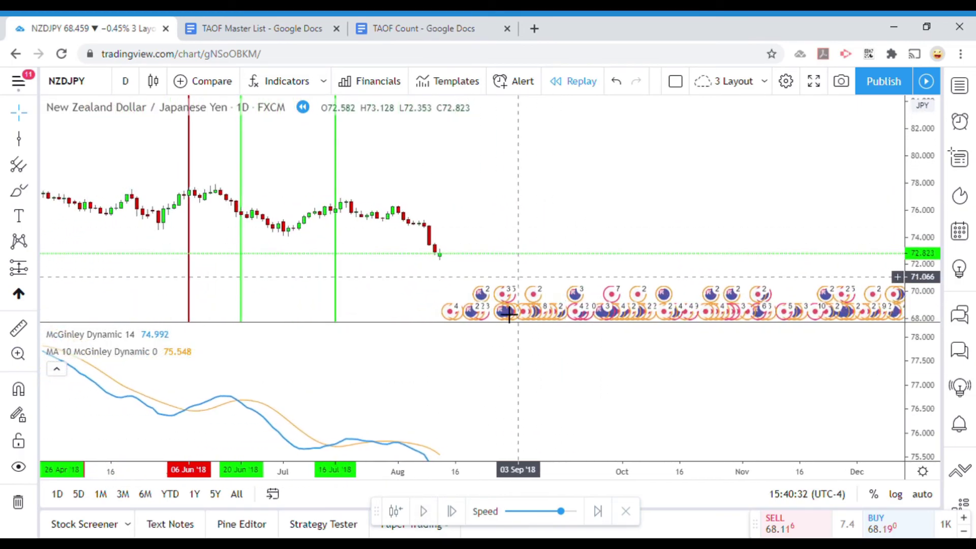
- Pause the replay in mid-August 2018 and measure the price range around the 25 July crossover candle
{"action": "left_click", "coordinate": [425, 512]}
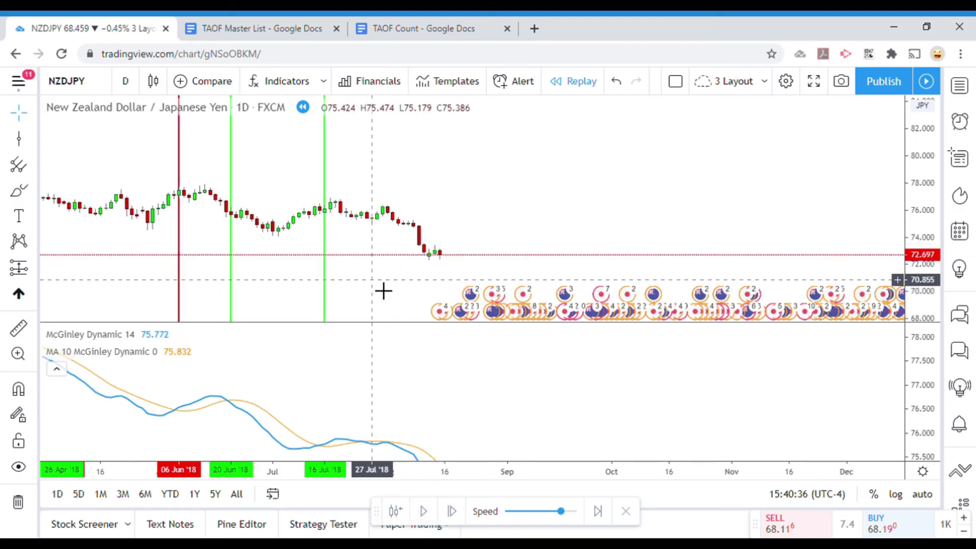
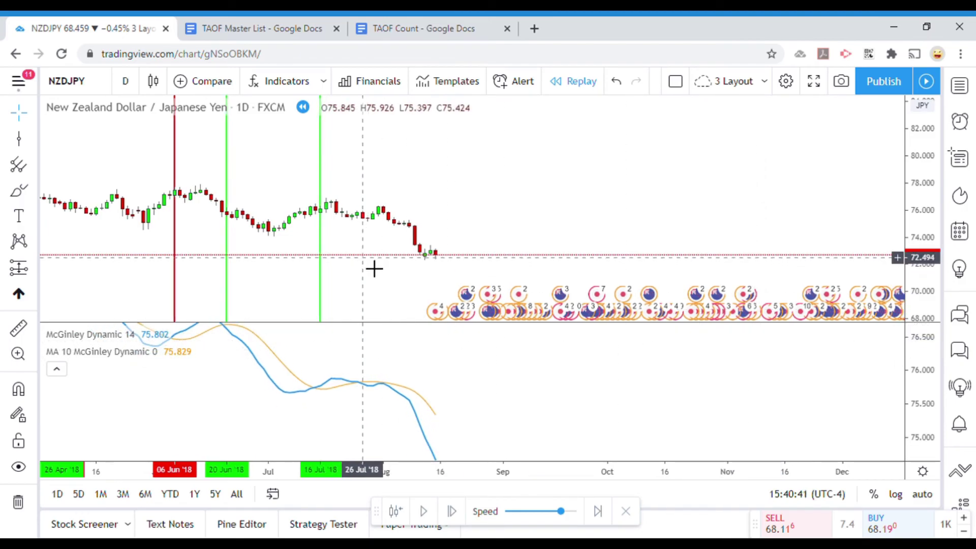
{"action": "left_click", "coordinate": [18, 328]}
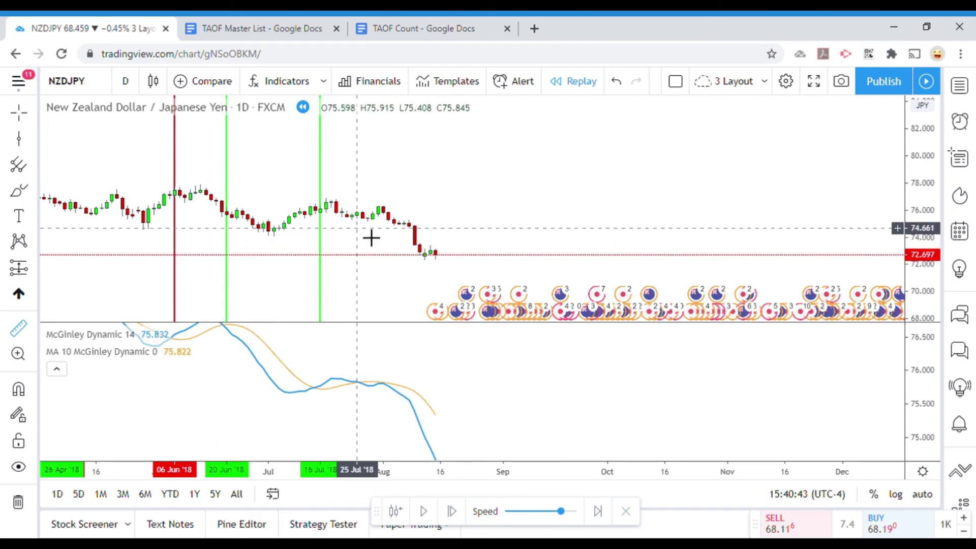
{"action": "left_click", "coordinate": [365, 220]}
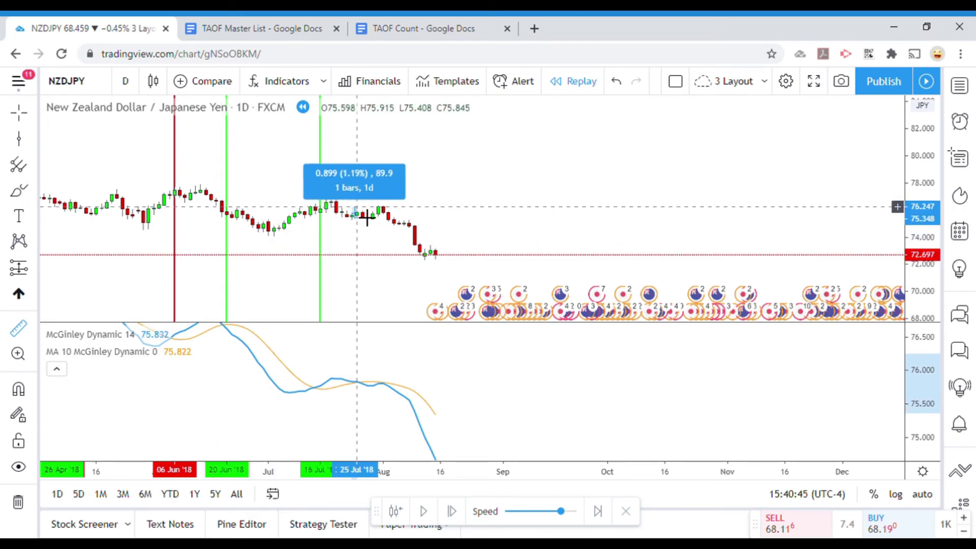
{"action": "left_click", "coordinate": [367, 216]}
{"action": "scroll", "coordinate": [367, 216], "scroll_direction": "down", "scroll_amount": 5}
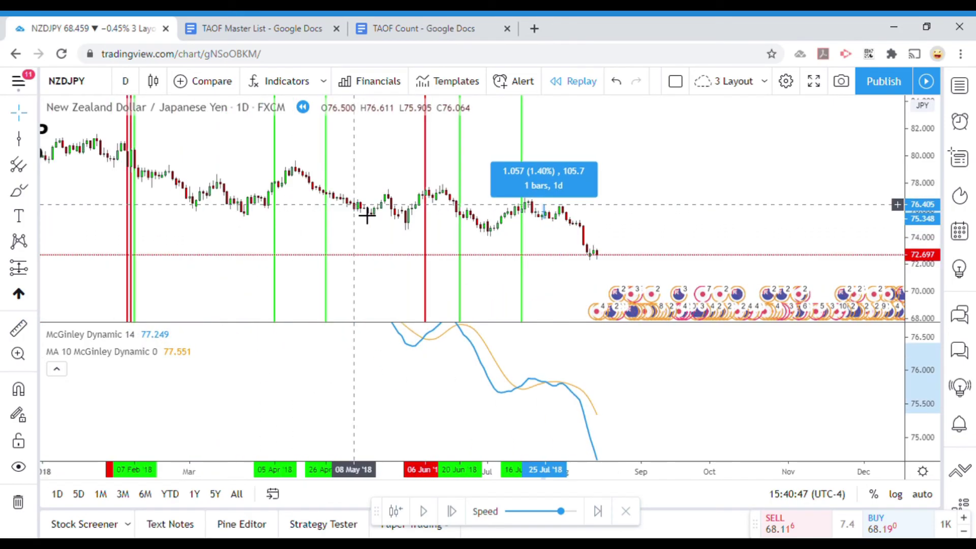
{"action": "scroll", "coordinate": [367, 216], "scroll_direction": "up", "scroll_amount": 5}
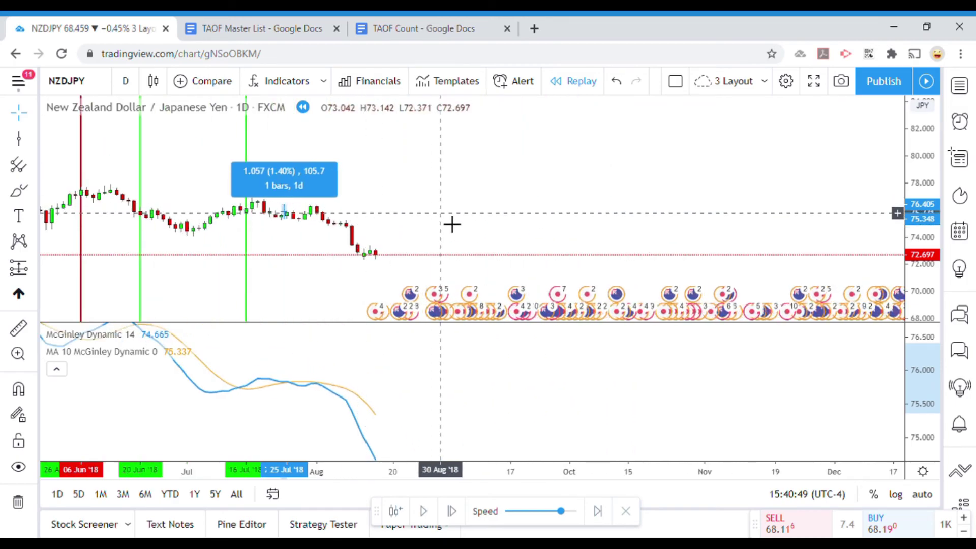
{"action": "left_click_drag", "start_coordinate": [329, 279], "coordinate": [351, 283]}
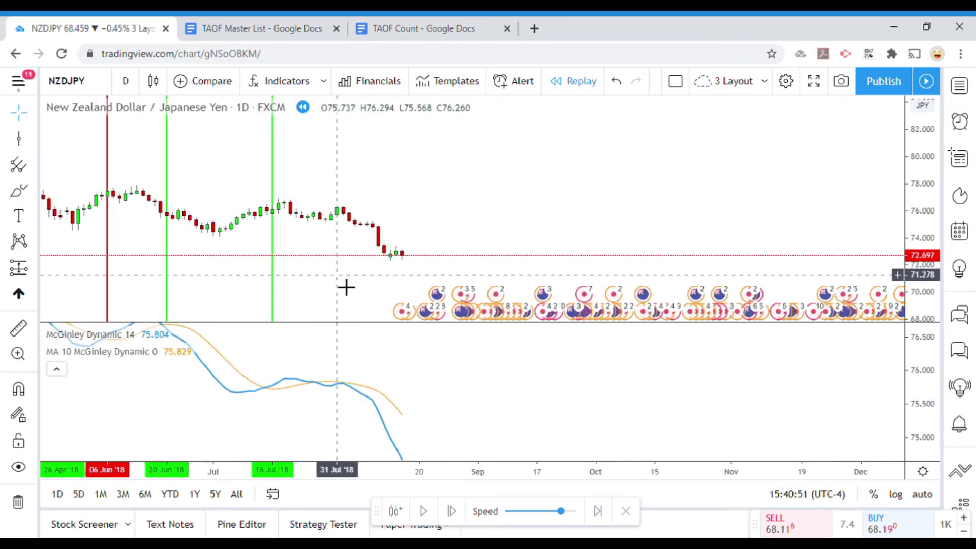
- Mark the July crossover with a vertical line at 26 July 2018 and color it red
{"action": "left_click", "coordinate": [19, 139]}
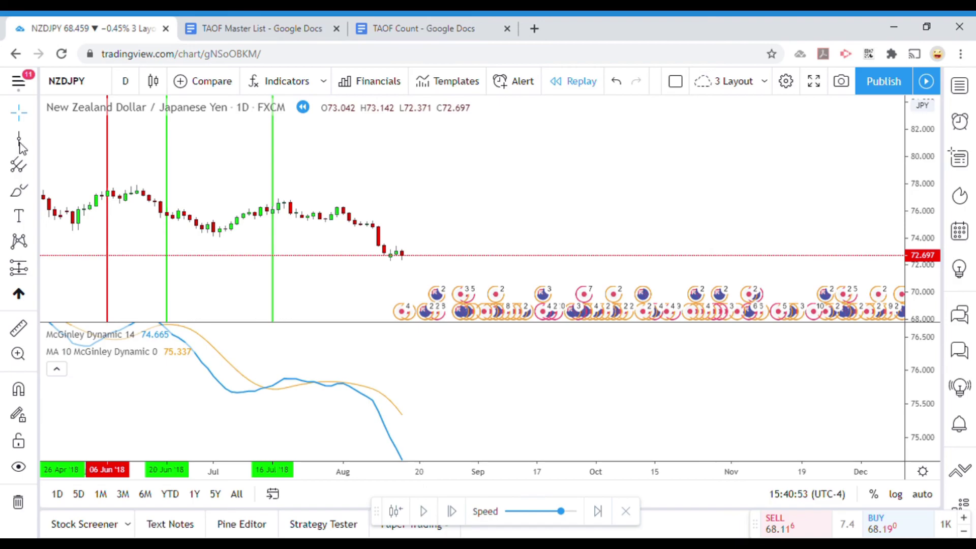
{"action": "left_click", "coordinate": [331, 277]}
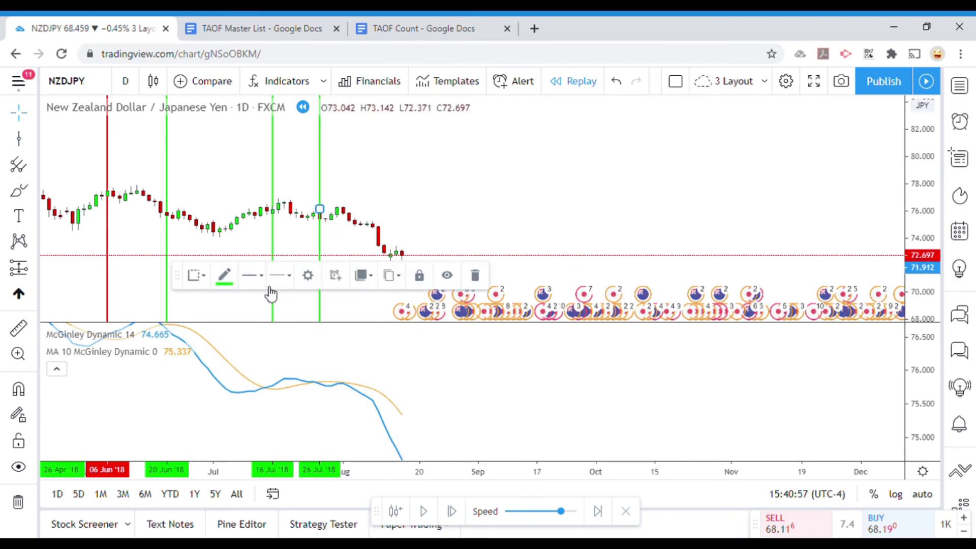
{"action": "left_click", "coordinate": [225, 275]}
{"action": "left_click", "coordinate": [234, 317]}
{"action": "left_click_drag", "start_coordinate": [530, 283], "coordinate": [563, 290]}
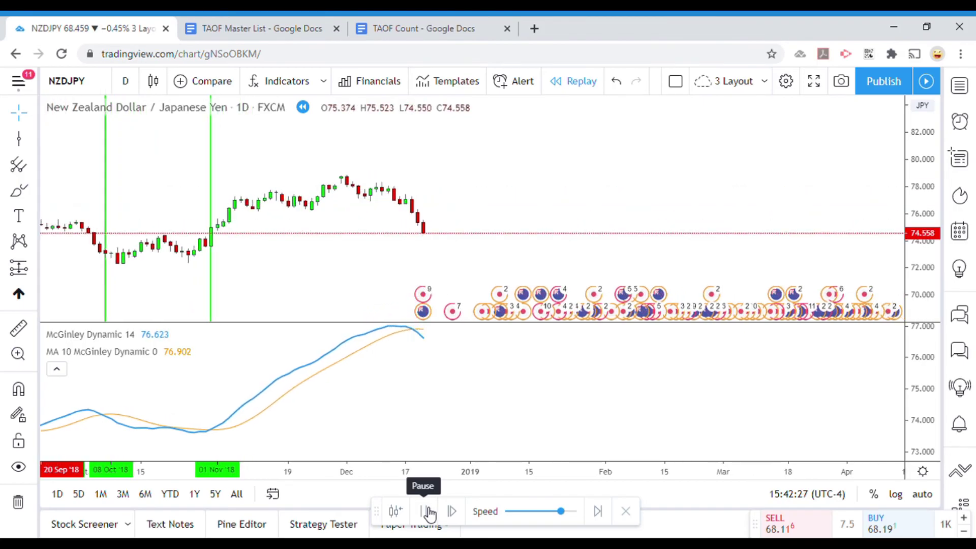
- Mark the December crossover with a green vertical line at 20 December 2018 and play the replay on into early January 2019
{"action": "left_click", "coordinate": [429, 513]}
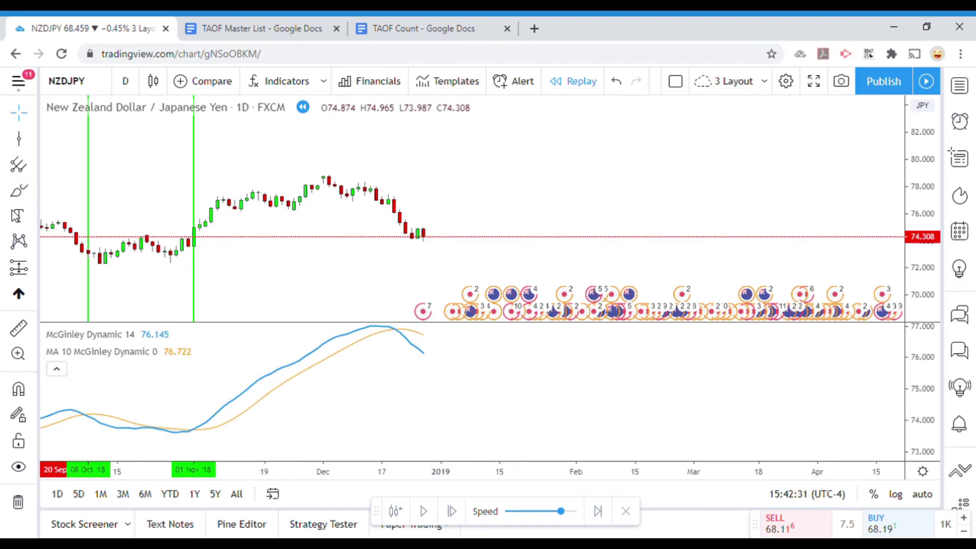
{"action": "left_click", "coordinate": [19, 138]}
{"action": "left_click", "coordinate": [402, 272]}
{"action": "left_click", "coordinate": [425, 512]}
{"action": "left_click", "coordinate": [426, 512]}
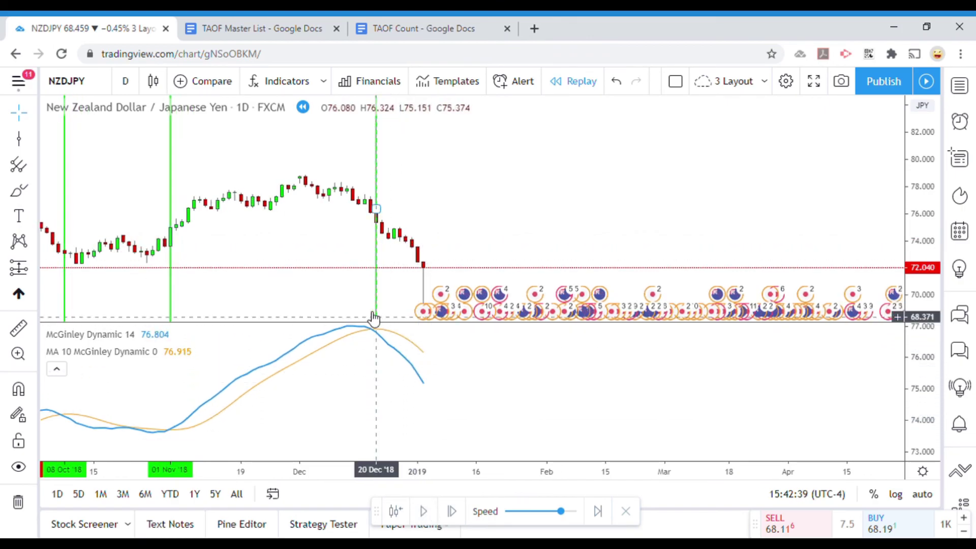
- Examine all the marked win and loss signals across 2018
{"action": "scroll", "coordinate": [376, 322], "scroll_direction": "down", "scroll_amount": 5}
{"action": "left_click_drag", "start_coordinate": [222, 427], "coordinate": [411, 424]}
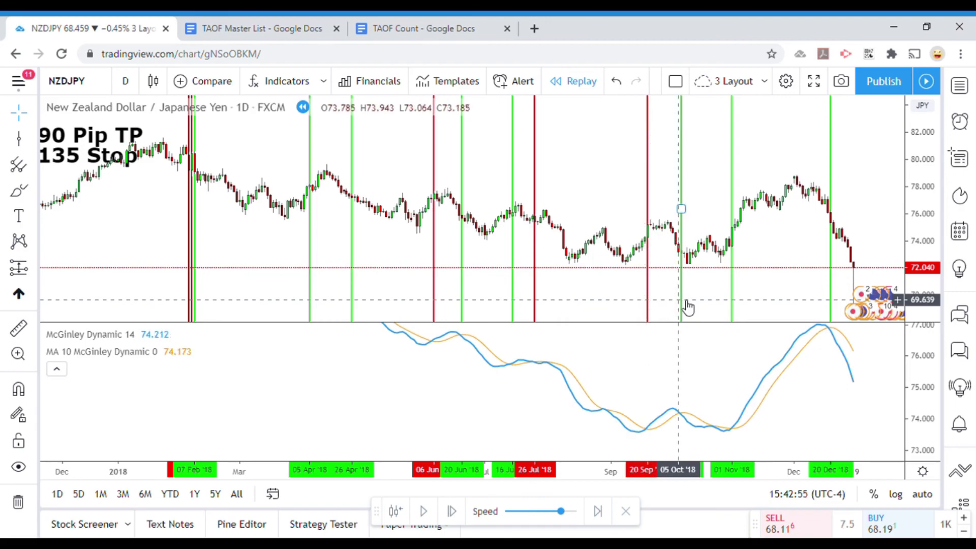
{"action": "left_click_drag", "start_coordinate": [619, 214], "coordinate": [563, 209]}
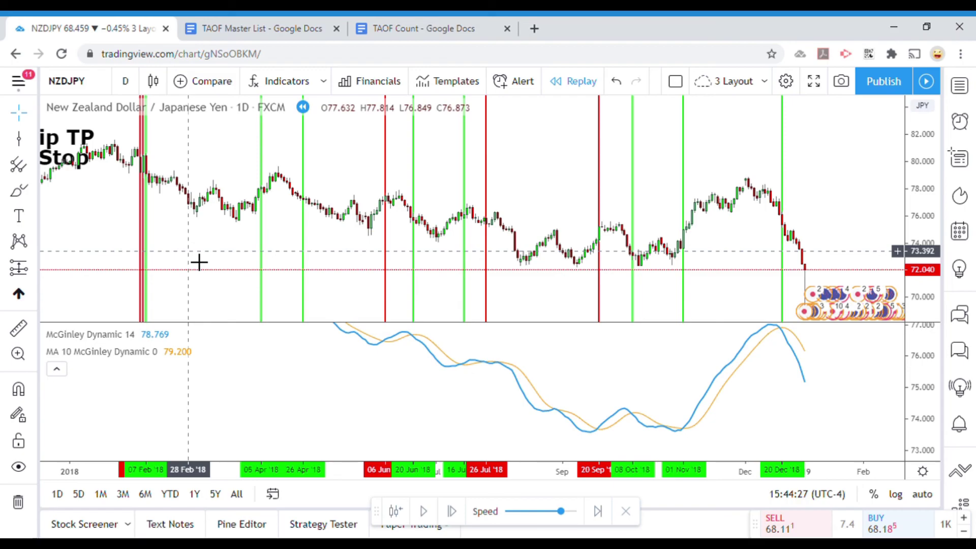
- Enlarge the candles from April to July 2018 and give the price pane more height than the indicator pane
{"action": "scroll", "coordinate": [187, 220], "scroll_direction": "up", "scroll_amount": 3}
{"action": "left_click_drag", "start_coordinate": [174, 259], "coordinate": [580, 266]}
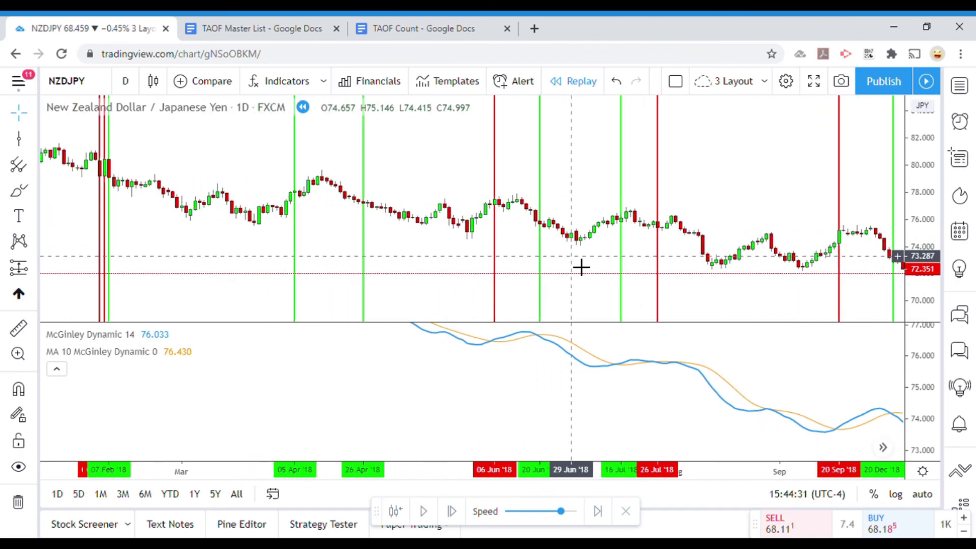
{"action": "scroll", "coordinate": [318, 257], "scroll_direction": "up", "scroll_amount": 2}
{"action": "left_click_drag", "start_coordinate": [239, 266], "coordinate": [456, 241]}
{"action": "left_click_drag", "start_coordinate": [910, 290], "coordinate": [913, 317]}
{"action": "left_click_drag", "start_coordinate": [415, 241], "coordinate": [418, 277]}
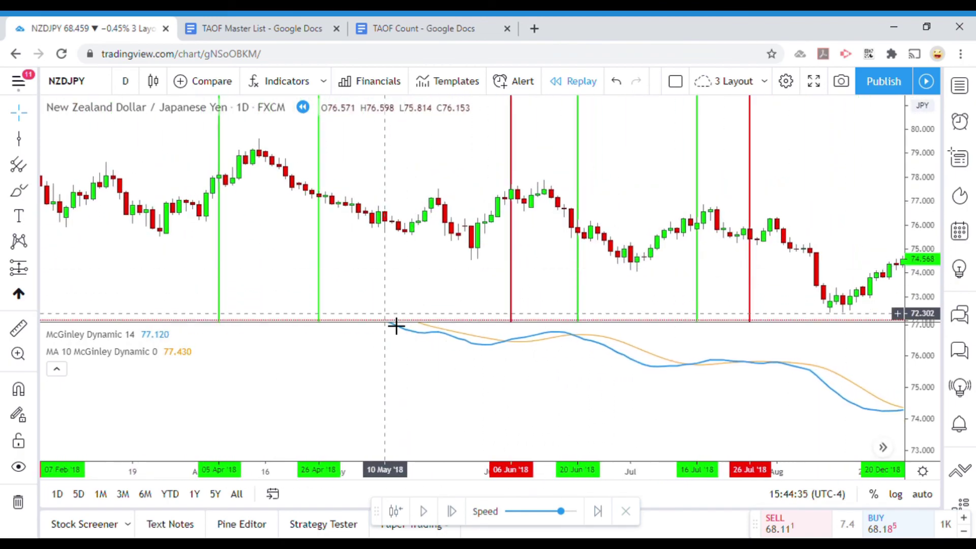
{"action": "left_click_drag", "start_coordinate": [388, 329], "coordinate": [391, 407]}
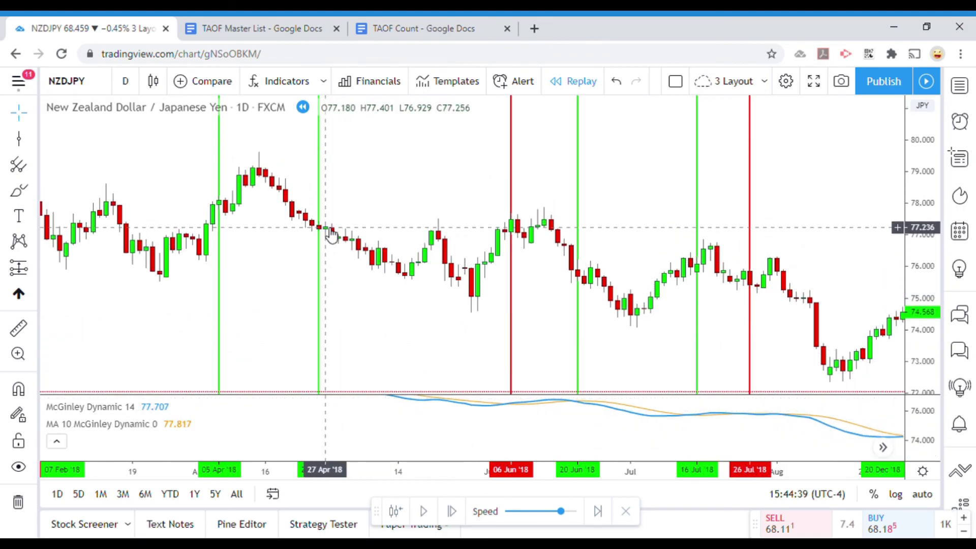
{"action": "left_click_drag", "start_coordinate": [285, 265], "coordinate": [329, 274]}
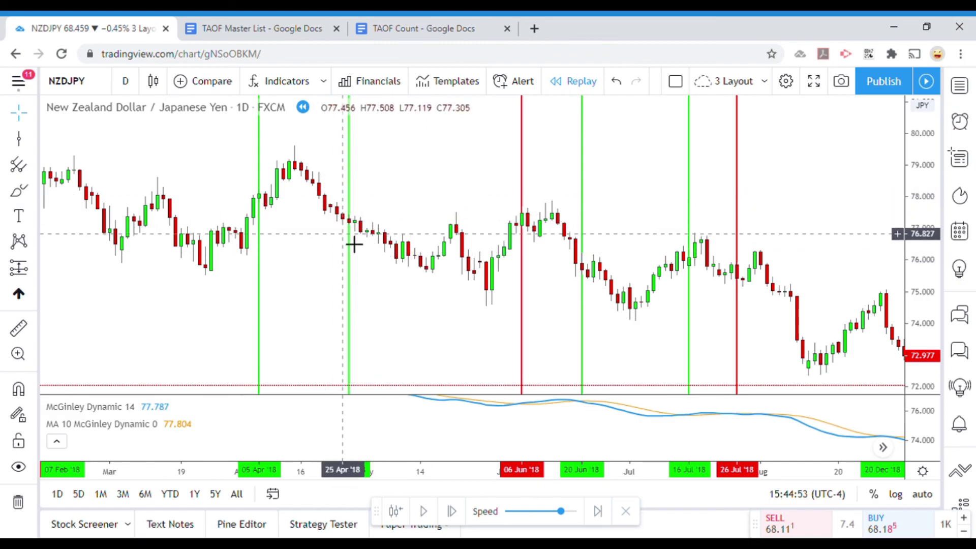
{"action": "key", "text": "shift+Right"}
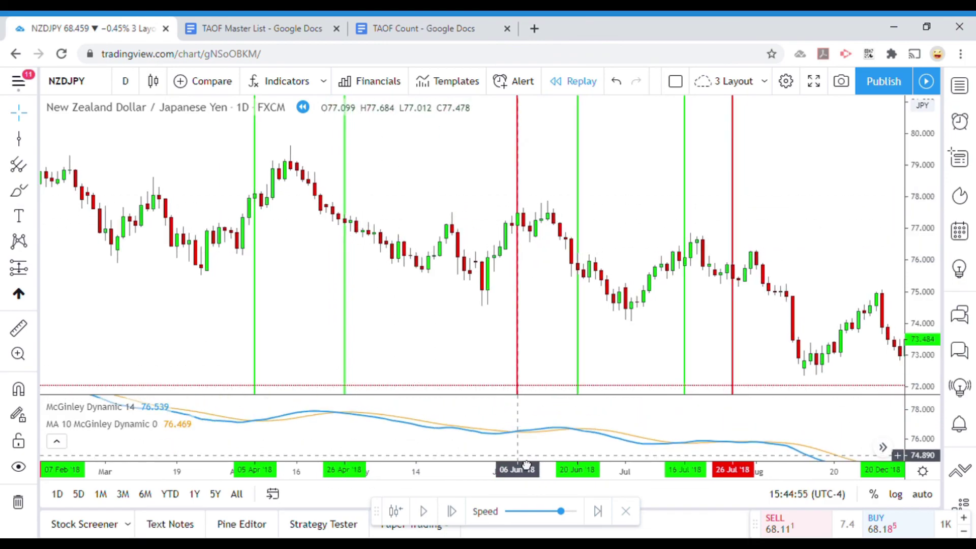
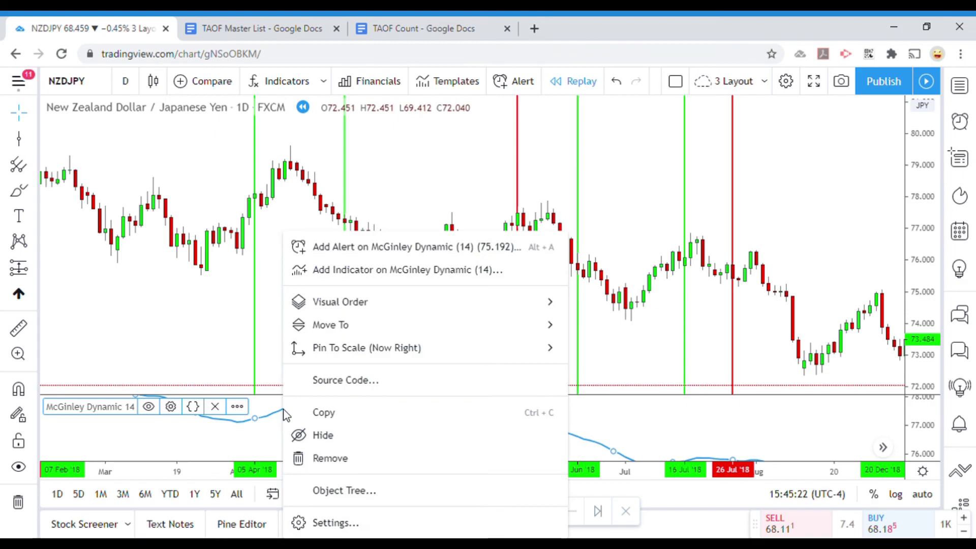
- Move the McGinley Dynamic (14) into the price pane above and rescale the chart around the candles
{"action": "mouse_move", "coordinate": [505, 327]}
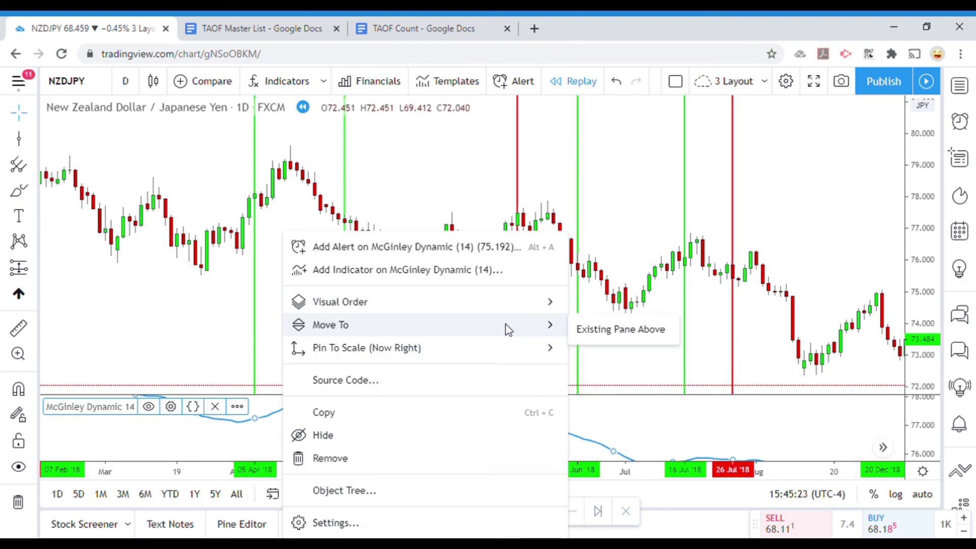
{"action": "left_click", "coordinate": [615, 330]}
{"action": "left_click_drag", "start_coordinate": [318, 334], "coordinate": [313, 291]}
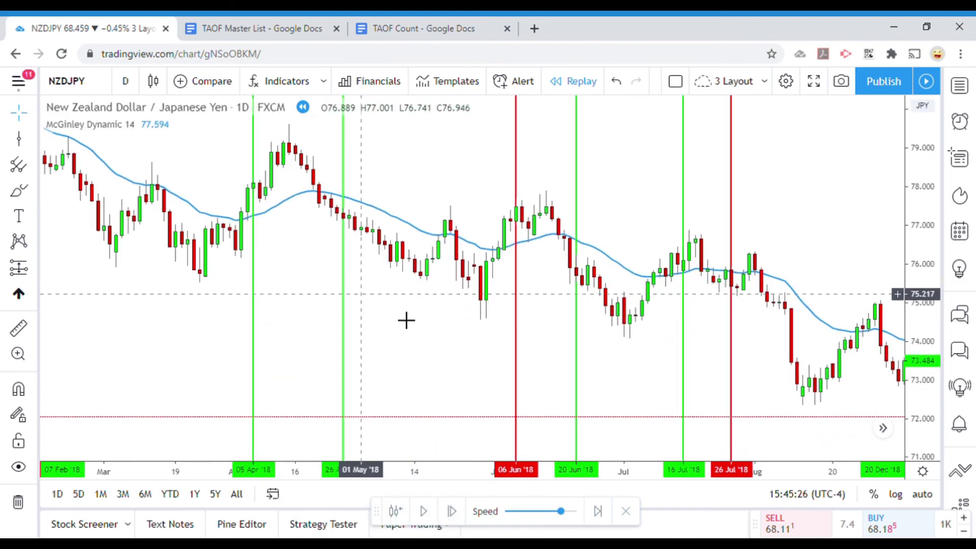
{"action": "left_click_drag", "start_coordinate": [921, 264], "coordinate": [920, 279]}
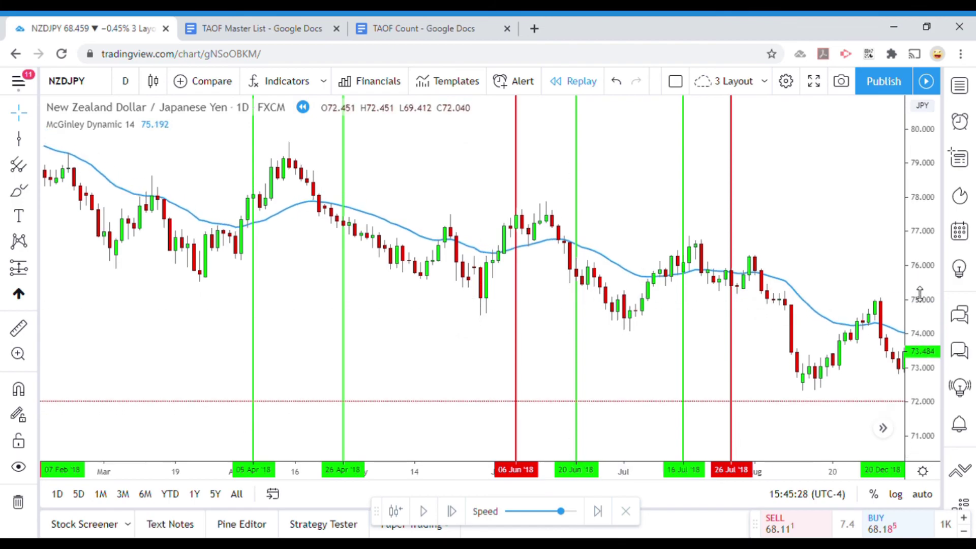
{"action": "left_click_drag", "start_coordinate": [453, 341], "coordinate": [445, 353]}
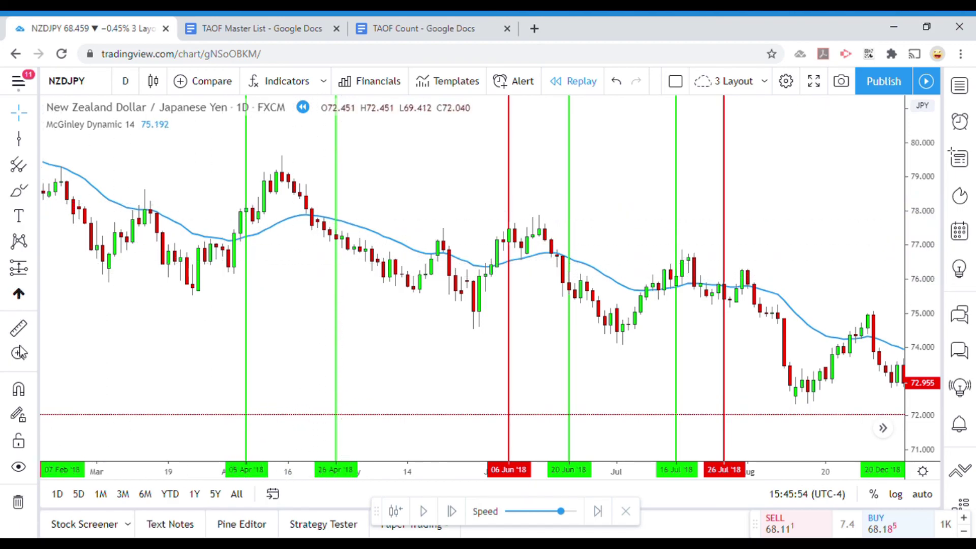
- Measure the price distance at the mid-April 2018 cross below the McGinley Dynamic line
{"action": "left_click", "coordinate": [18, 328]}
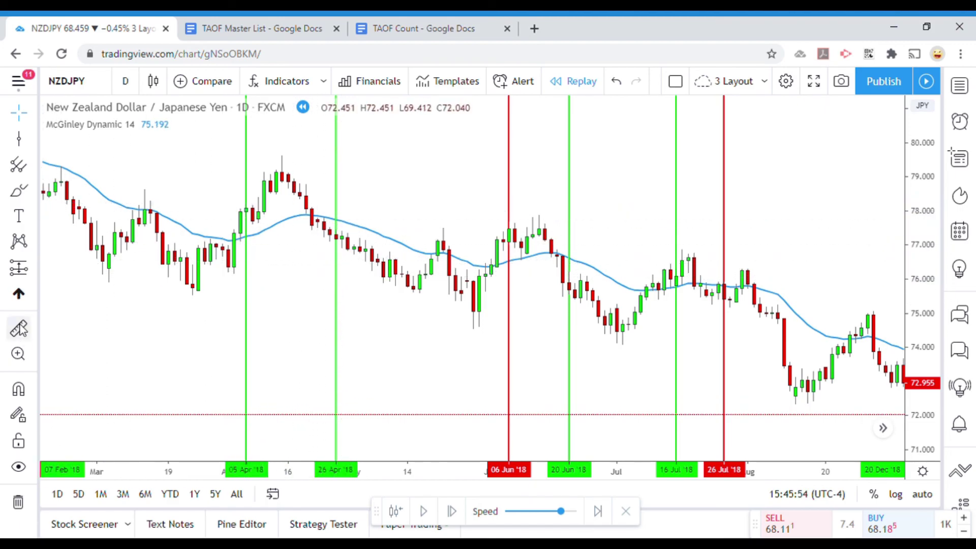
{"action": "left_click", "coordinate": [313, 250]}
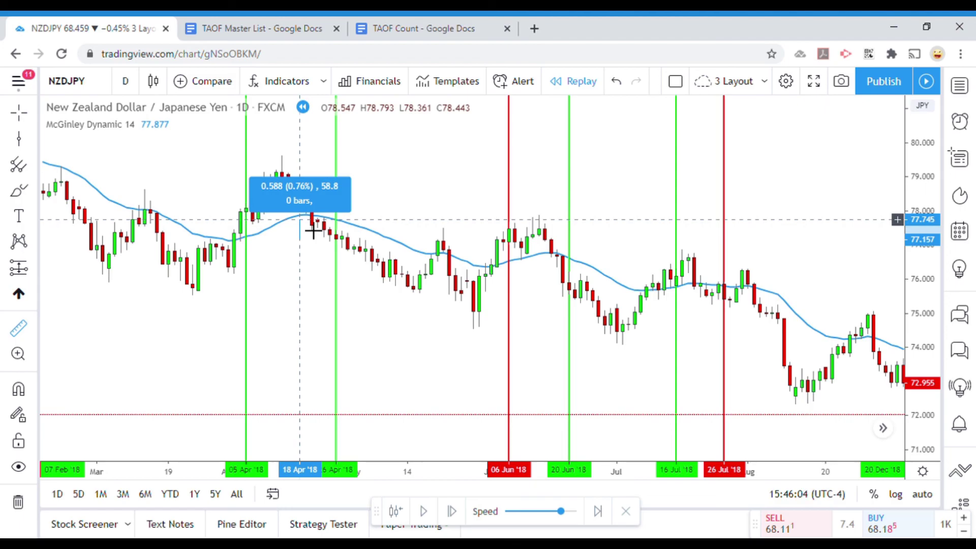
{"action": "left_click", "coordinate": [313, 231]}
{"action": "left_click", "coordinate": [311, 251]}
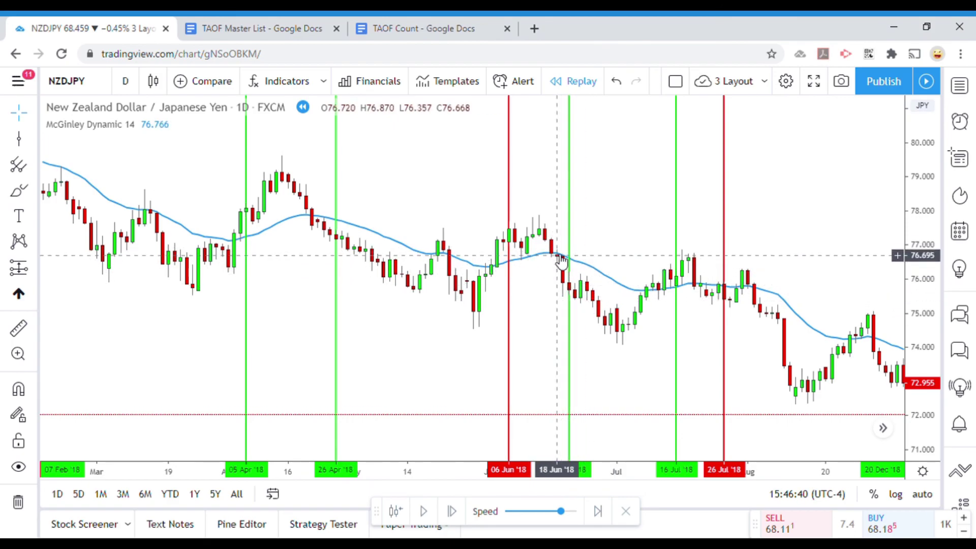
- Measure the price distance at the mid-June 2018 cross below the McGinley Dynamic line
{"action": "left_click_drag", "start_coordinate": [145, 336], "coordinate": [236, 320]}
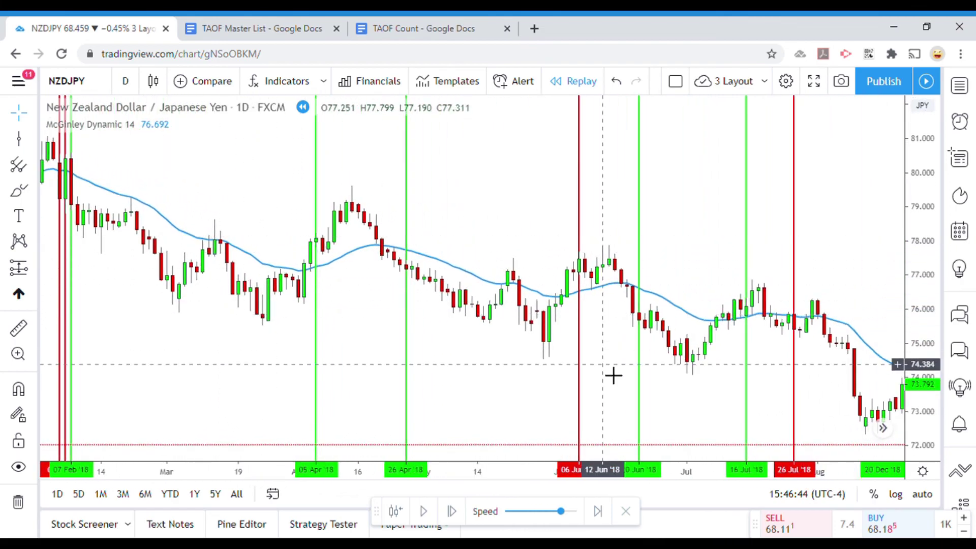
{"action": "left_click_drag", "start_coordinate": [614, 376], "coordinate": [563, 327]}
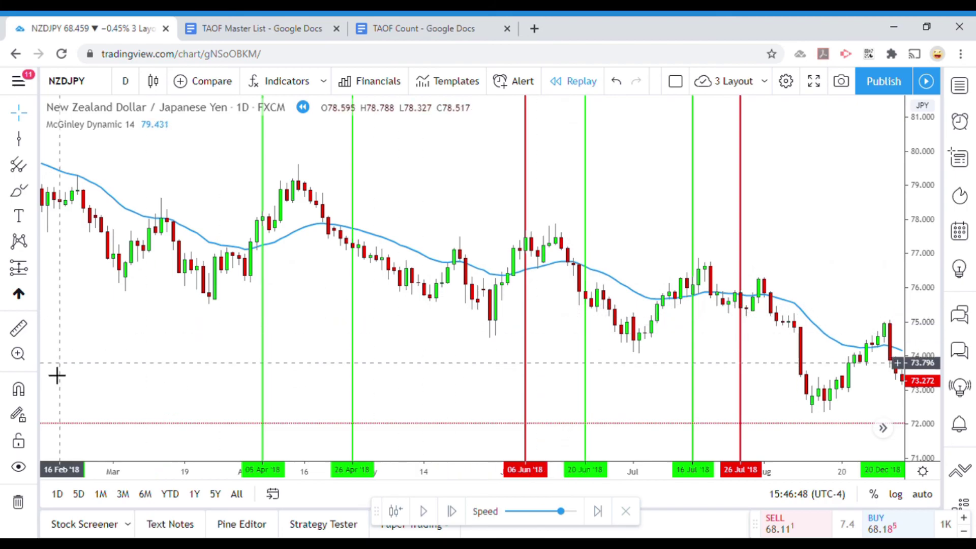
{"action": "left_click", "coordinate": [19, 328]}
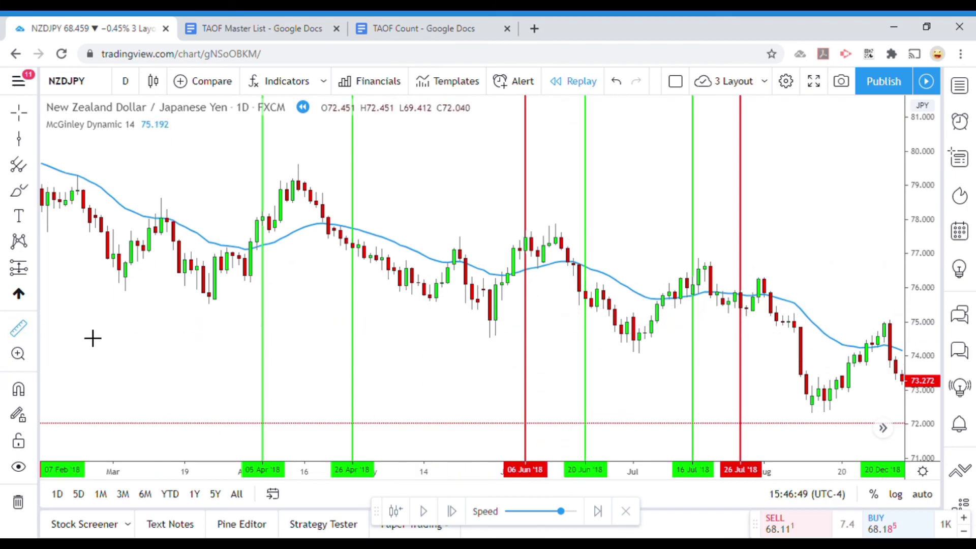
{"action": "left_click", "coordinate": [571, 310]}
{"action": "left_click", "coordinate": [570, 274]}
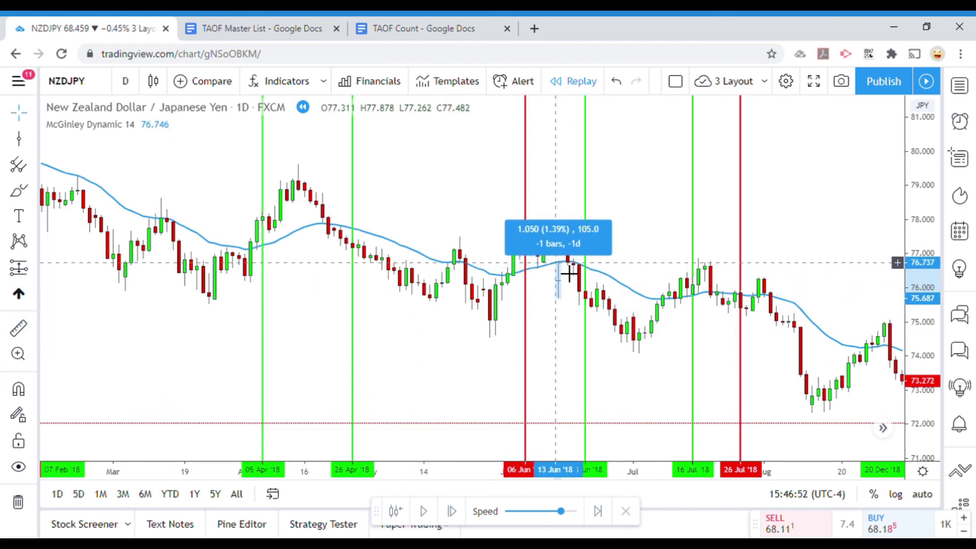
{"action": "left_click", "coordinate": [570, 277]}
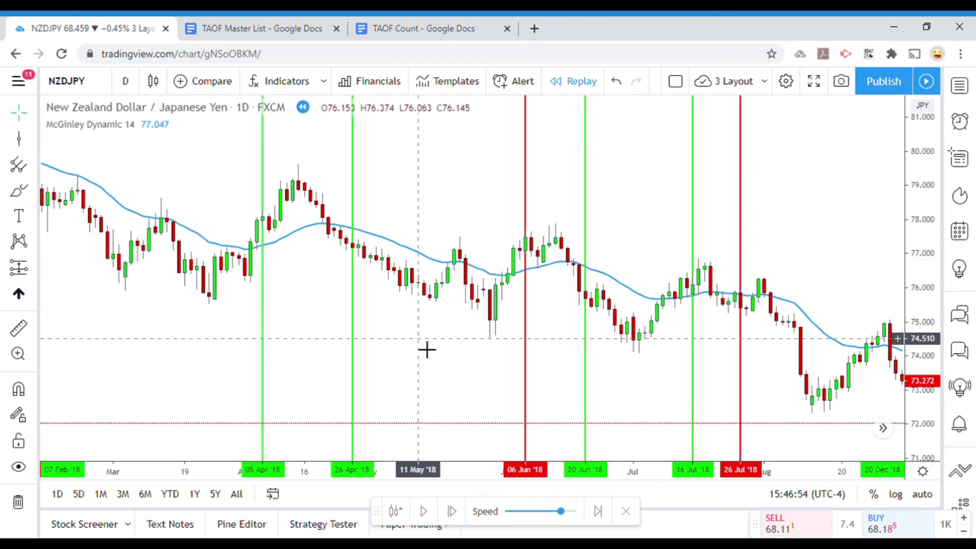
{"action": "left_click_drag", "start_coordinate": [427, 350], "coordinate": [346, 349]}
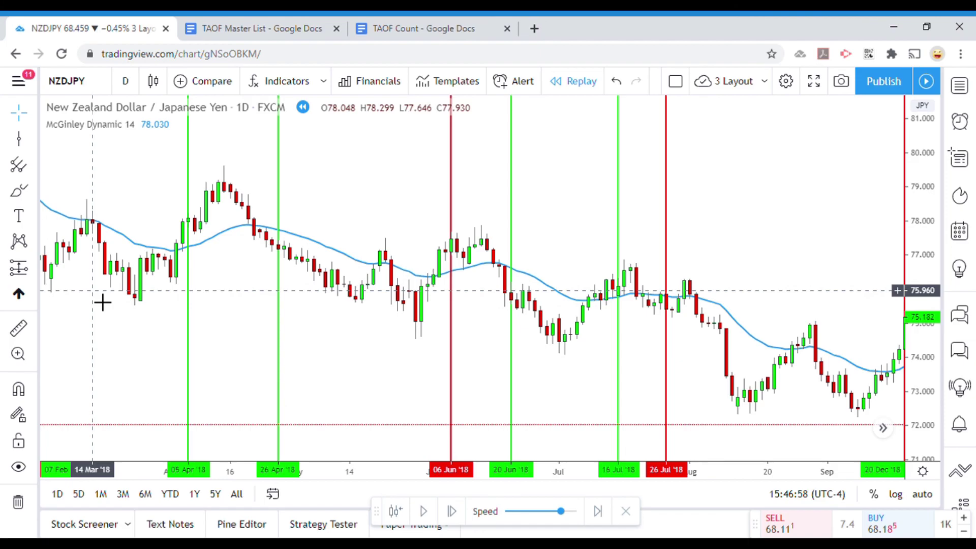
{"action": "left_click_drag", "start_coordinate": [597, 384], "coordinate": [586, 370]}
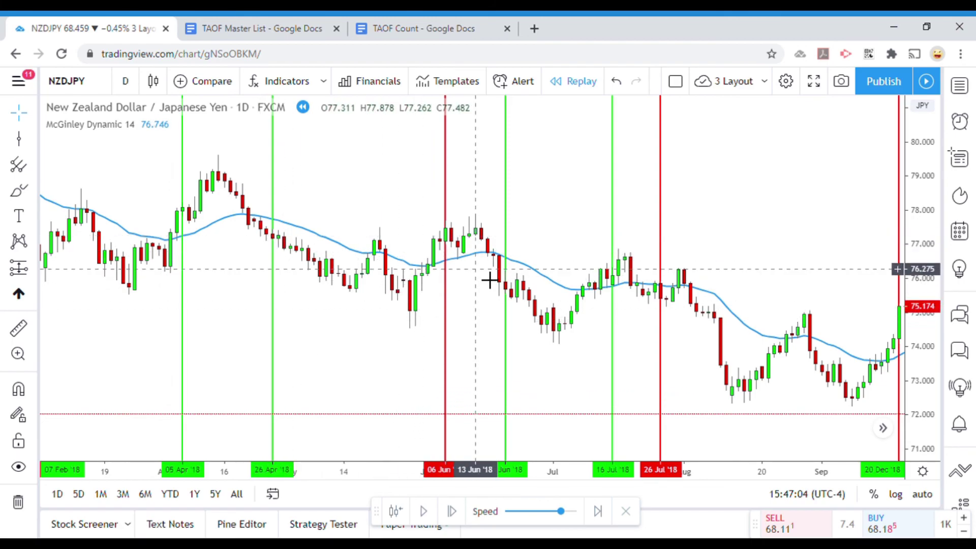
{"action": "left_click_drag", "start_coordinate": [237, 294], "coordinate": [245, 341]}
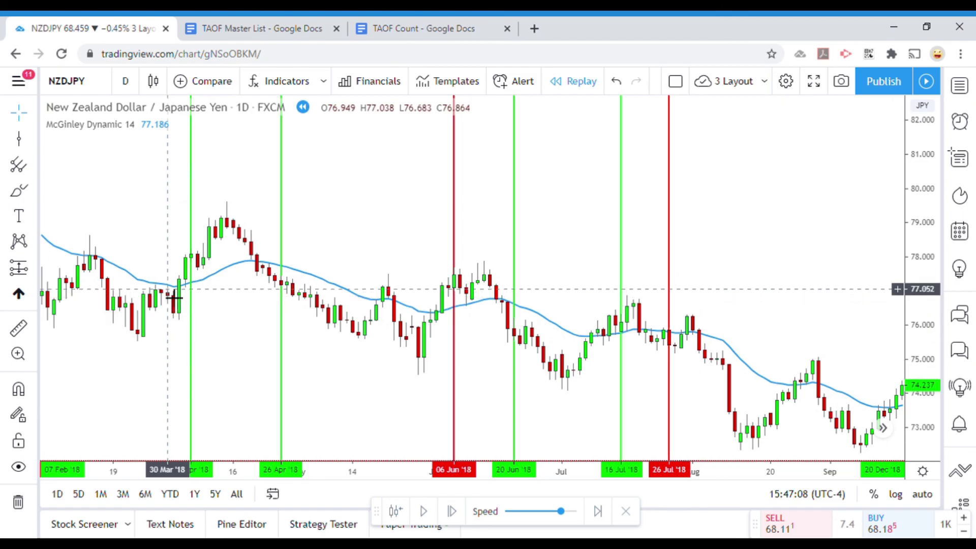
{"action": "left_click", "coordinate": [19, 138]}
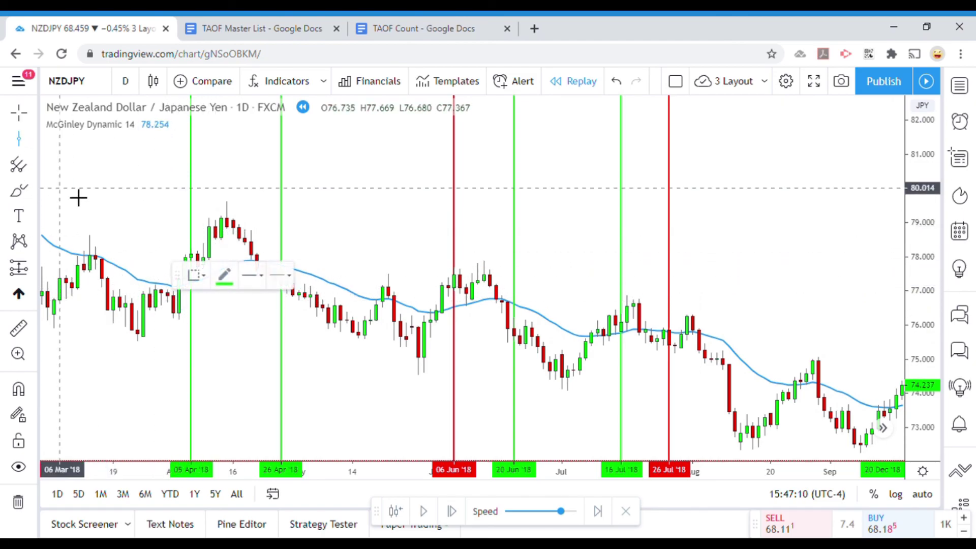
{"action": "left_click", "coordinate": [71, 224]}
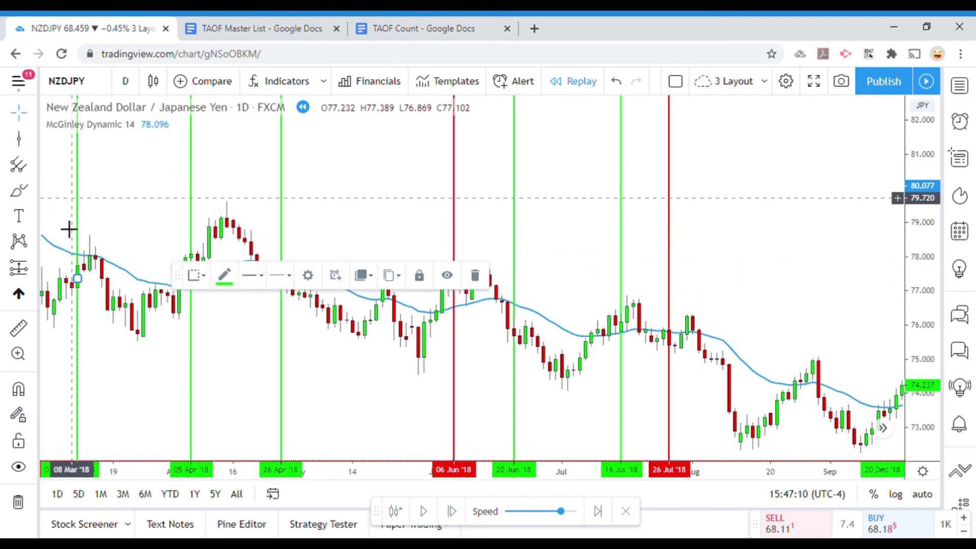
{"action": "left_click", "coordinate": [287, 259]}
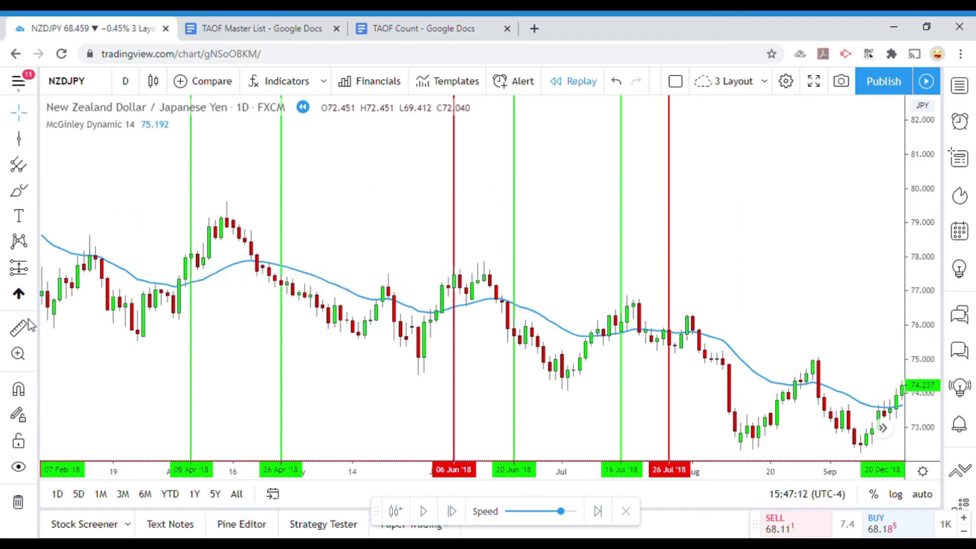
- Measure the price distance at the early-April 2018 cross above the McGinley Dynamic line
{"action": "left_click", "coordinate": [177, 291]}
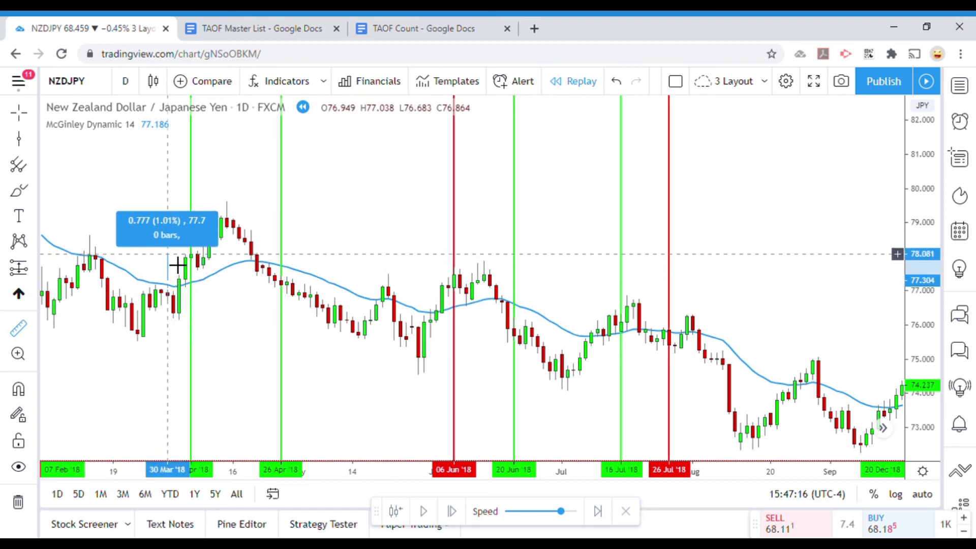
{"action": "left_click", "coordinate": [178, 264]}
- Examine the price crosses of the McGinley Dynamic line across all of 2018, up to the last replayed candle
{"action": "left_click_drag", "start_coordinate": [242, 370], "coordinate": [225, 347]}
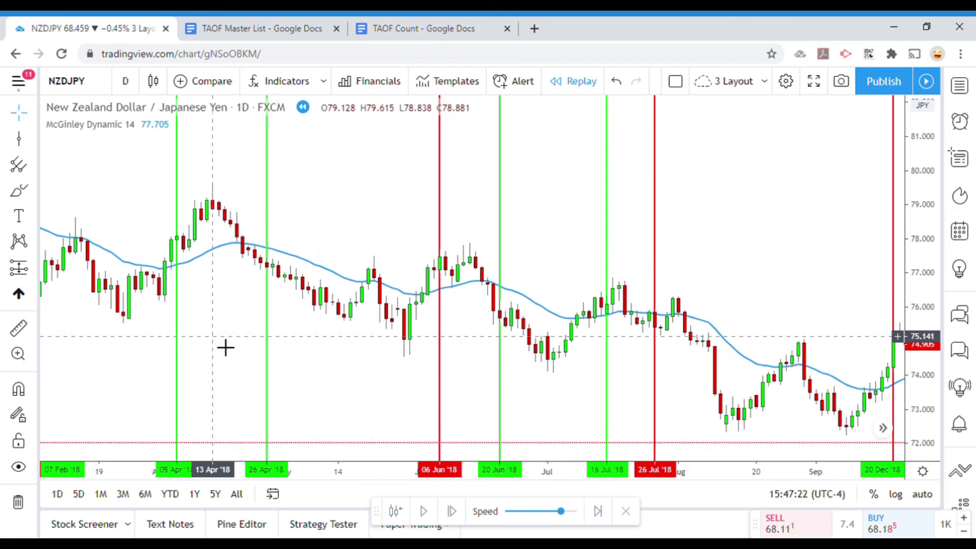
{"action": "left_click_drag", "start_coordinate": [377, 354], "coordinate": [349, 344]}
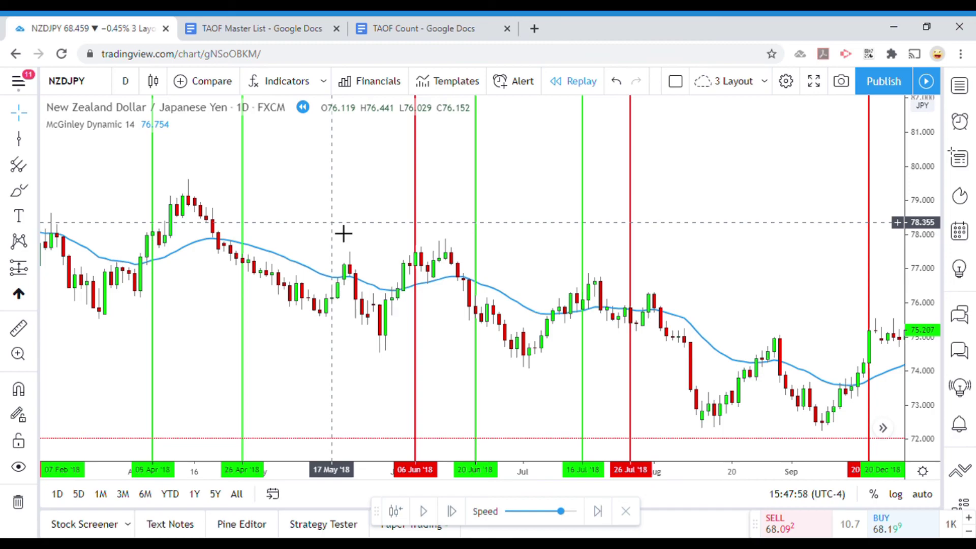
{"action": "scroll", "coordinate": [343, 234], "scroll_direction": "down", "scroll_amount": 3}
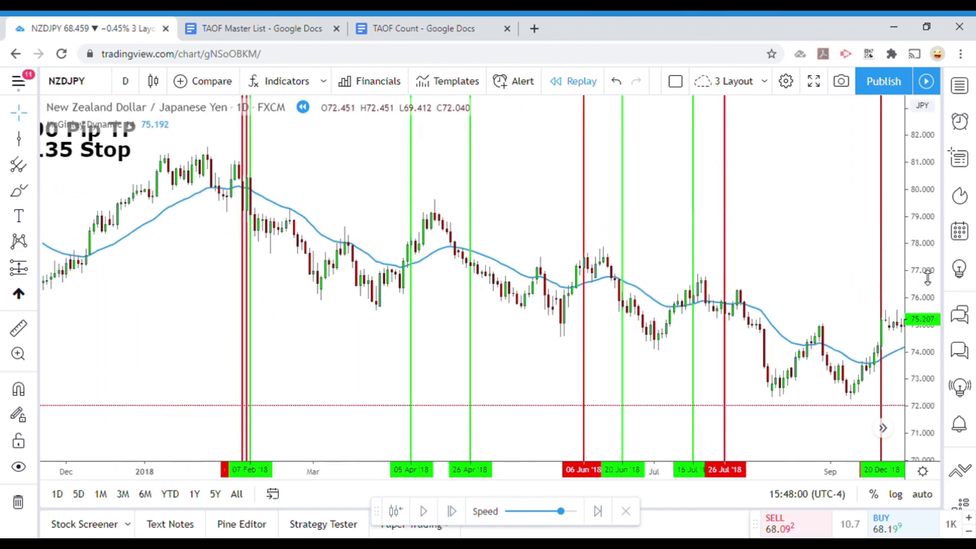
{"action": "scroll", "coordinate": [815, 256], "scroll_direction": "down", "scroll_amount": 5}
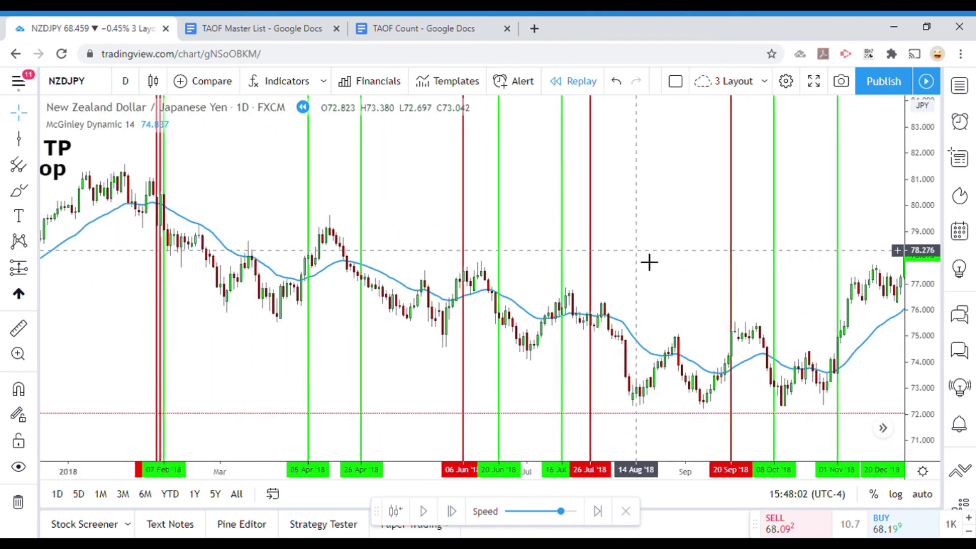
{"action": "left_click_drag", "start_coordinate": [748, 251], "coordinate": [544, 258]}
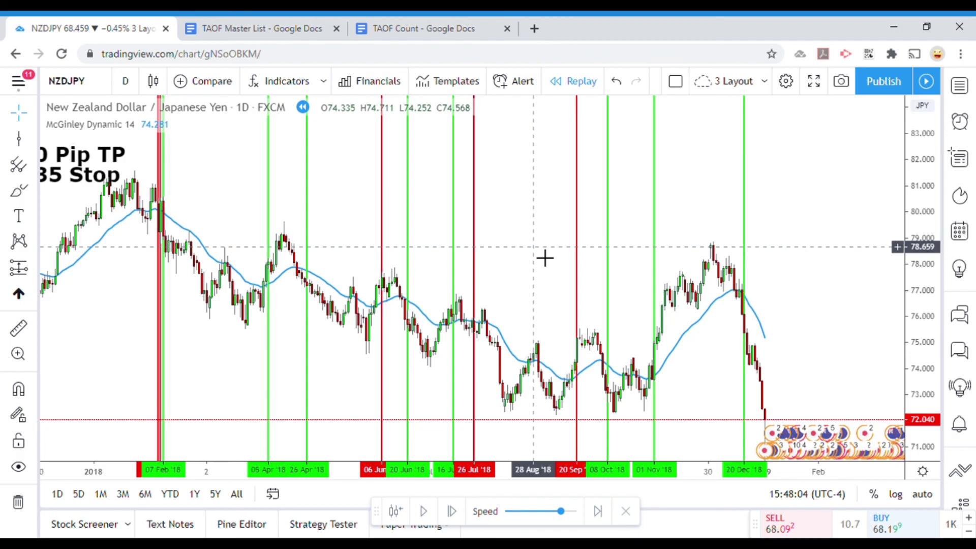